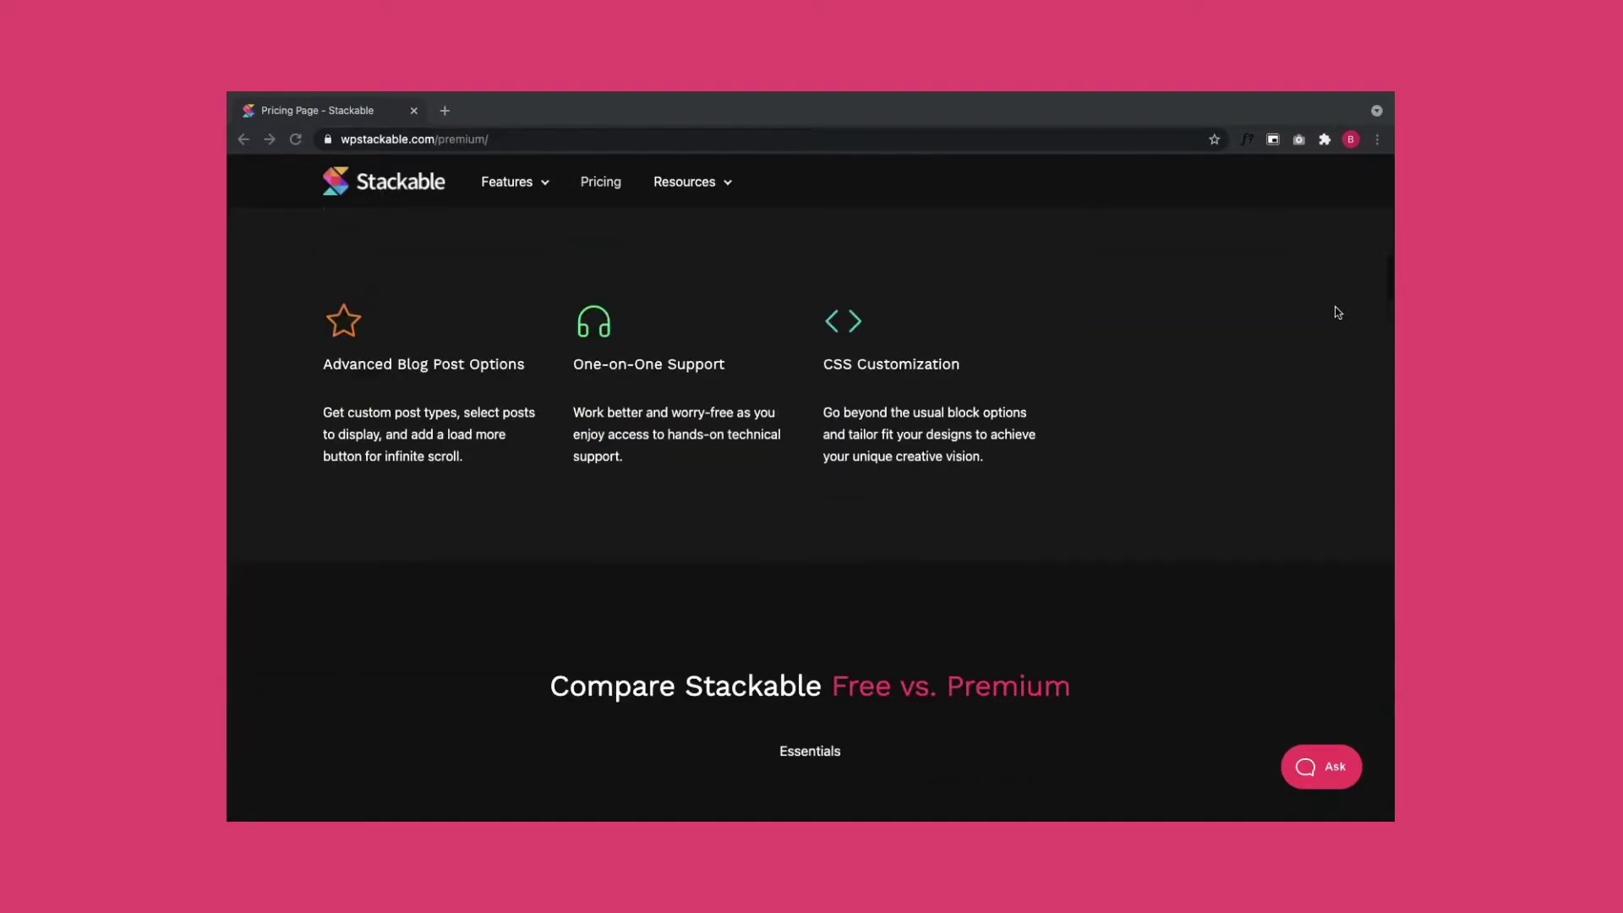
scroll(1336, 313, "down", 3)
scroll(1337, 313, "down", 3)
scroll(1338, 312, "down", 1)
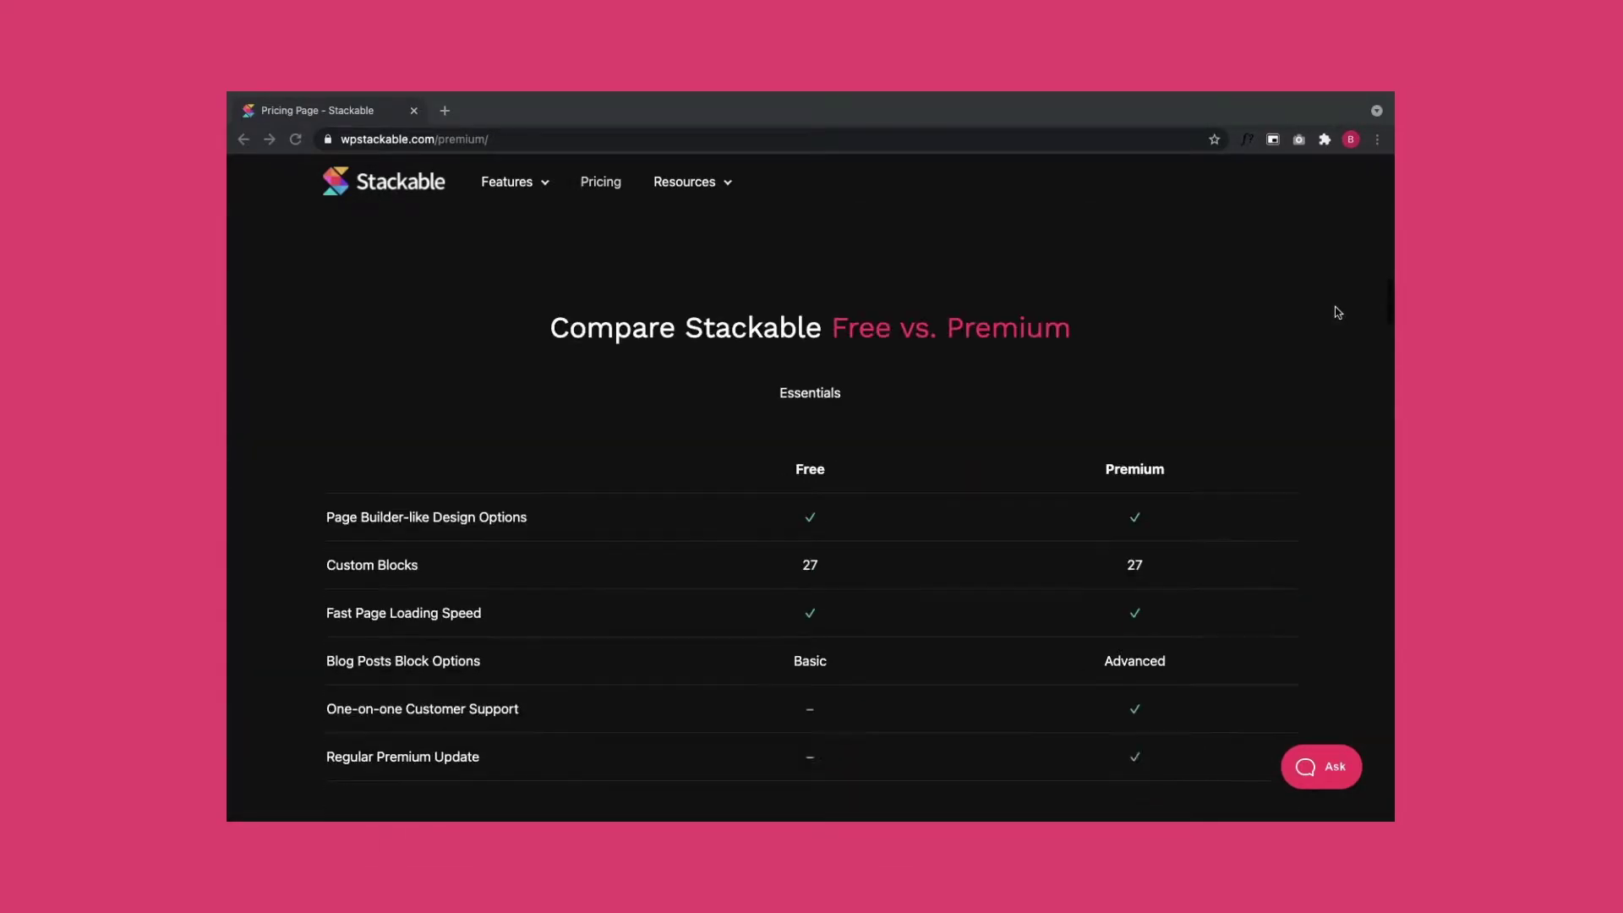
scroll(1336, 312, "down", 1)
scroll(1337, 312, "down", 2)
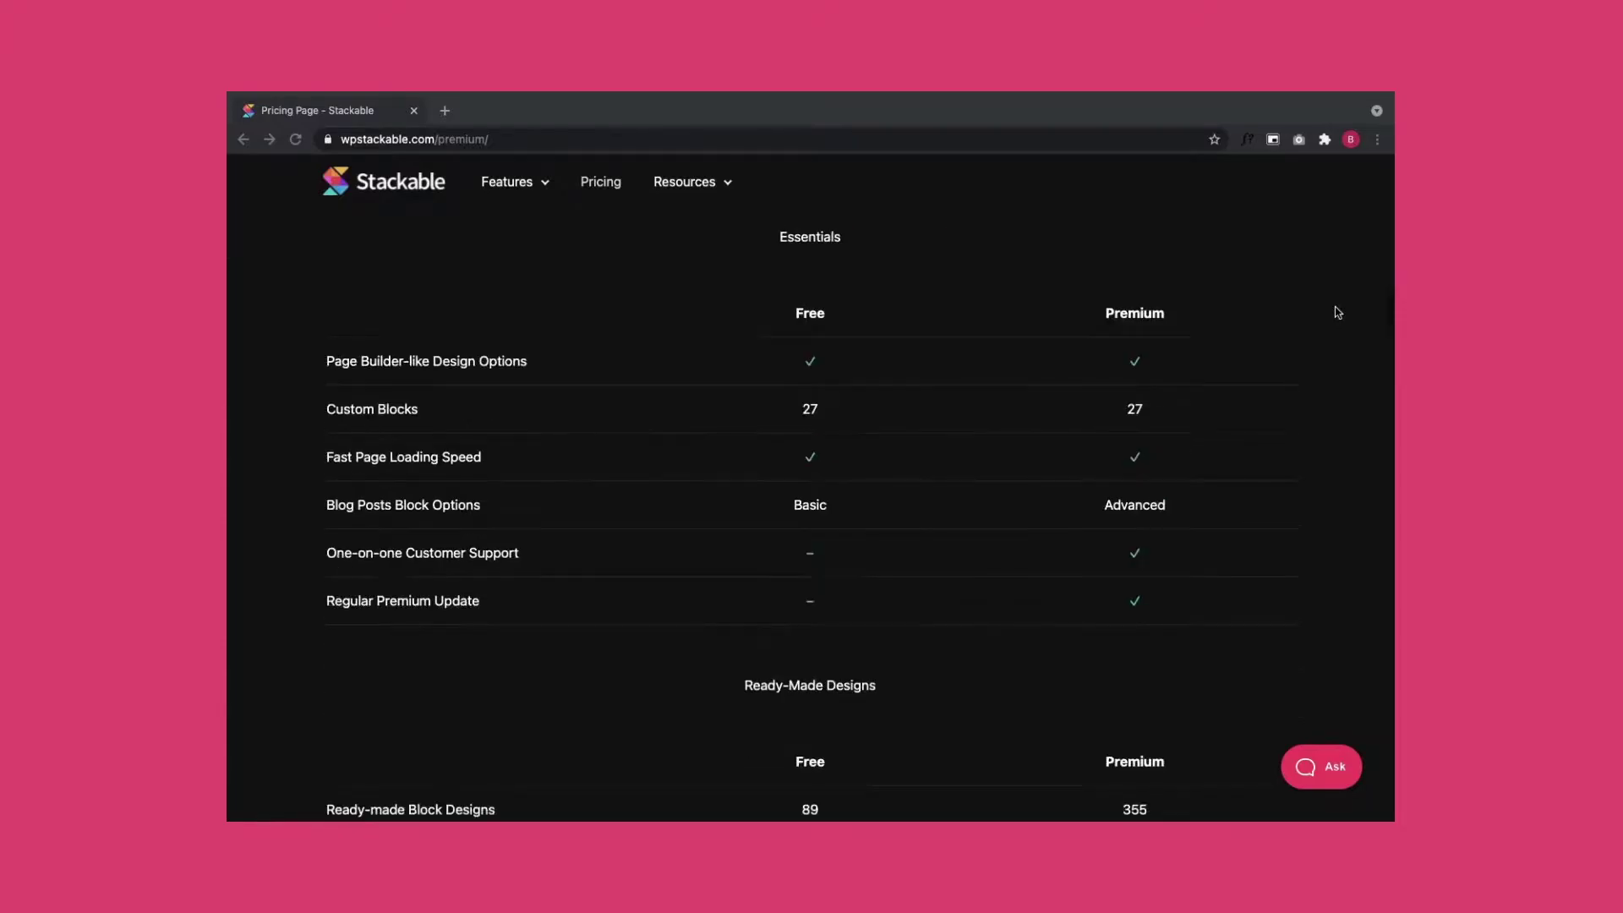
scroll(1337, 311, "down", 1)
scroll(1336, 313, "down", 2)
scroll(1337, 312, "down", 2)
scroll(1336, 312, "down", 1)
scroll(1337, 313, "down", 1)
scroll(1337, 313, "down", 1)
scroll(1337, 313, "down", 1)
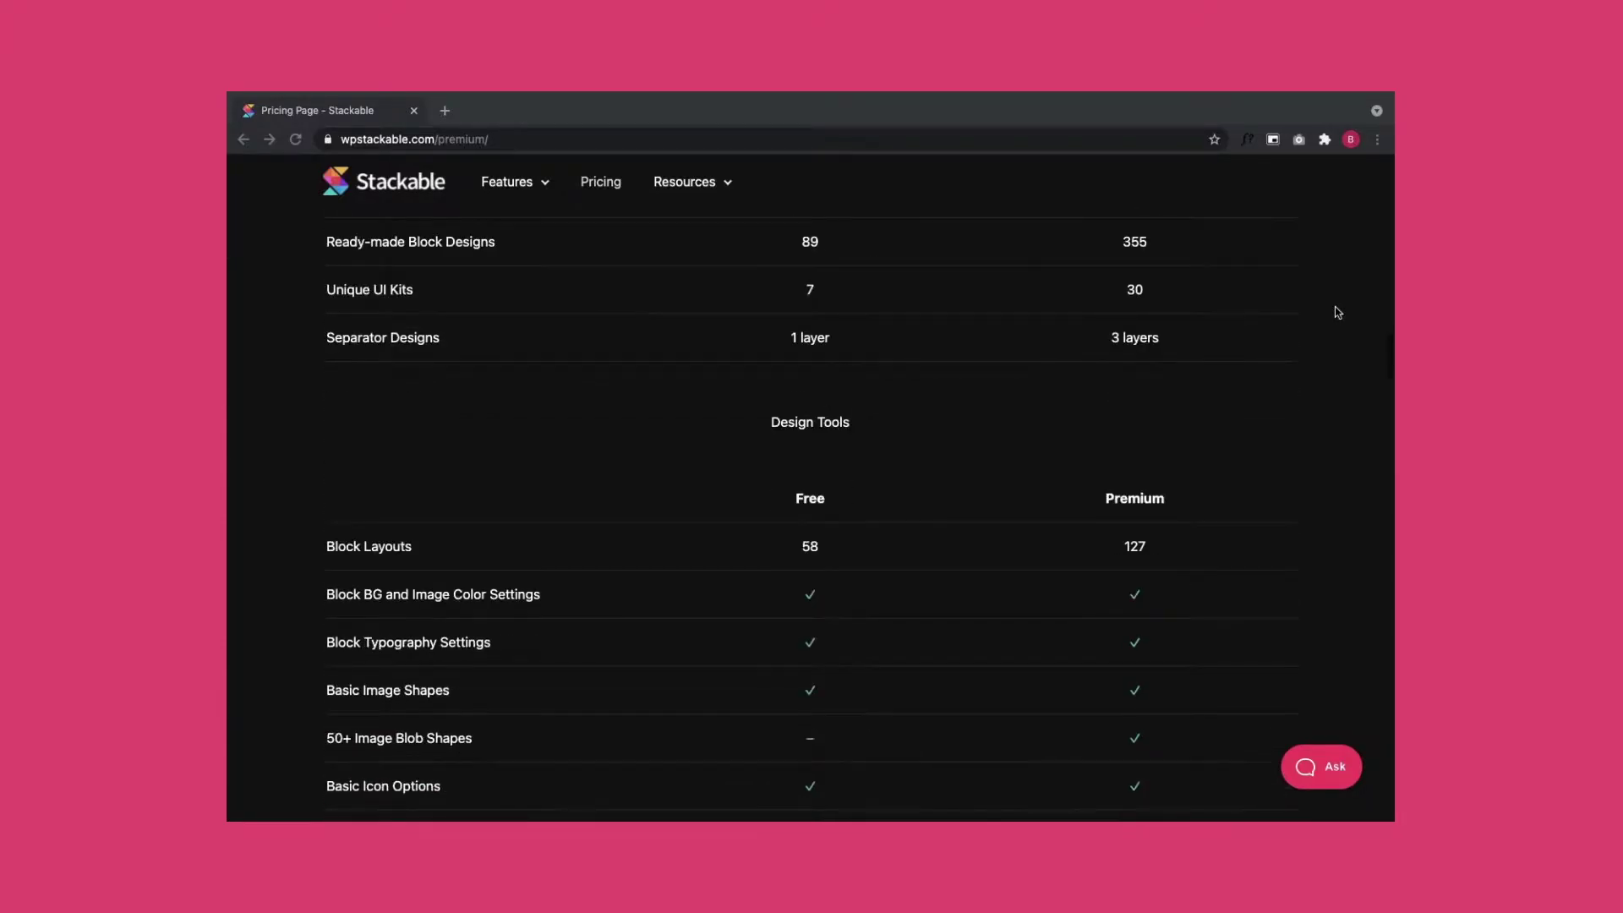
scroll(1337, 312, "down", 2)
scroll(1337, 312, "down", 1)
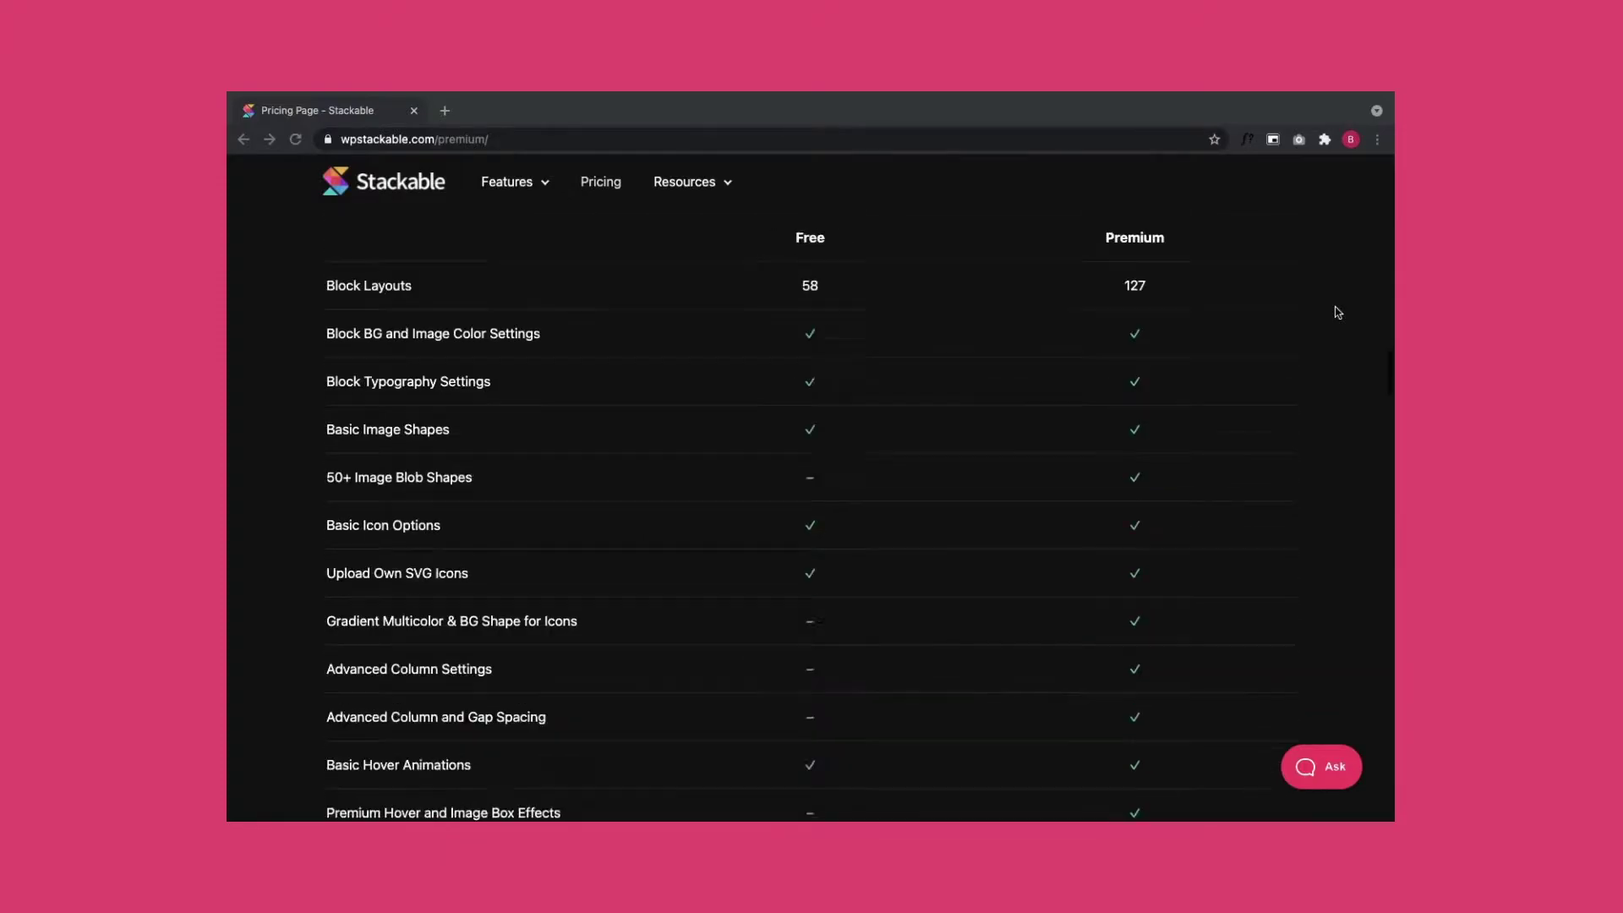
scroll(1337, 312, "down", 2)
scroll(1337, 312, "down", 2)
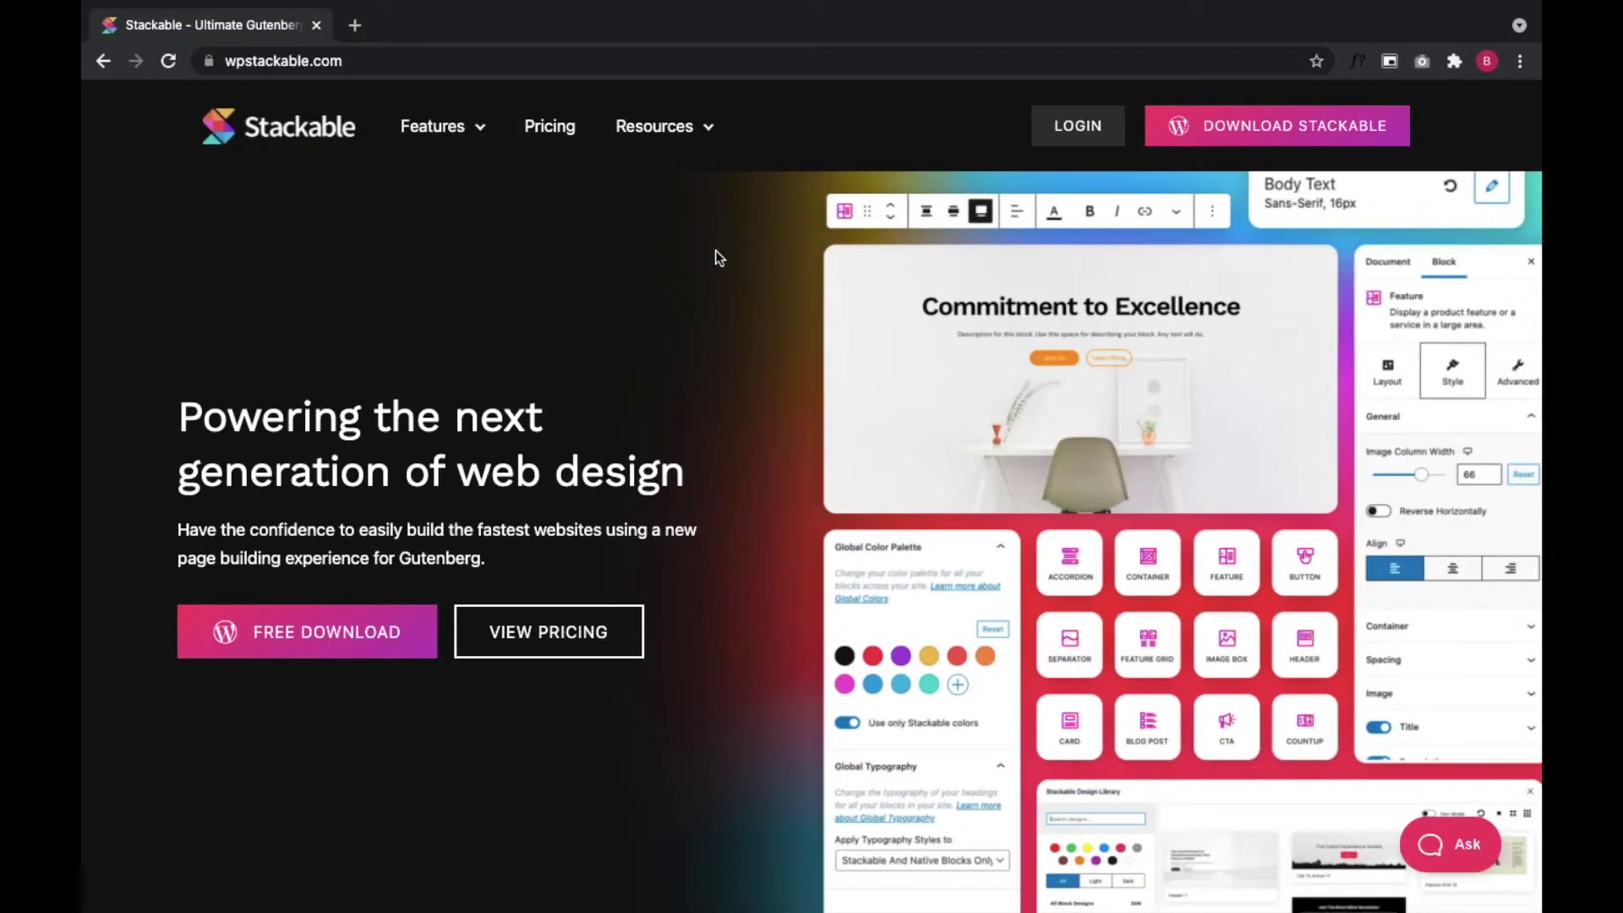
Step: Sign in to the Stackable account with saved credentials and download v2.16.0 from Downloads
left_click(1065, 133)
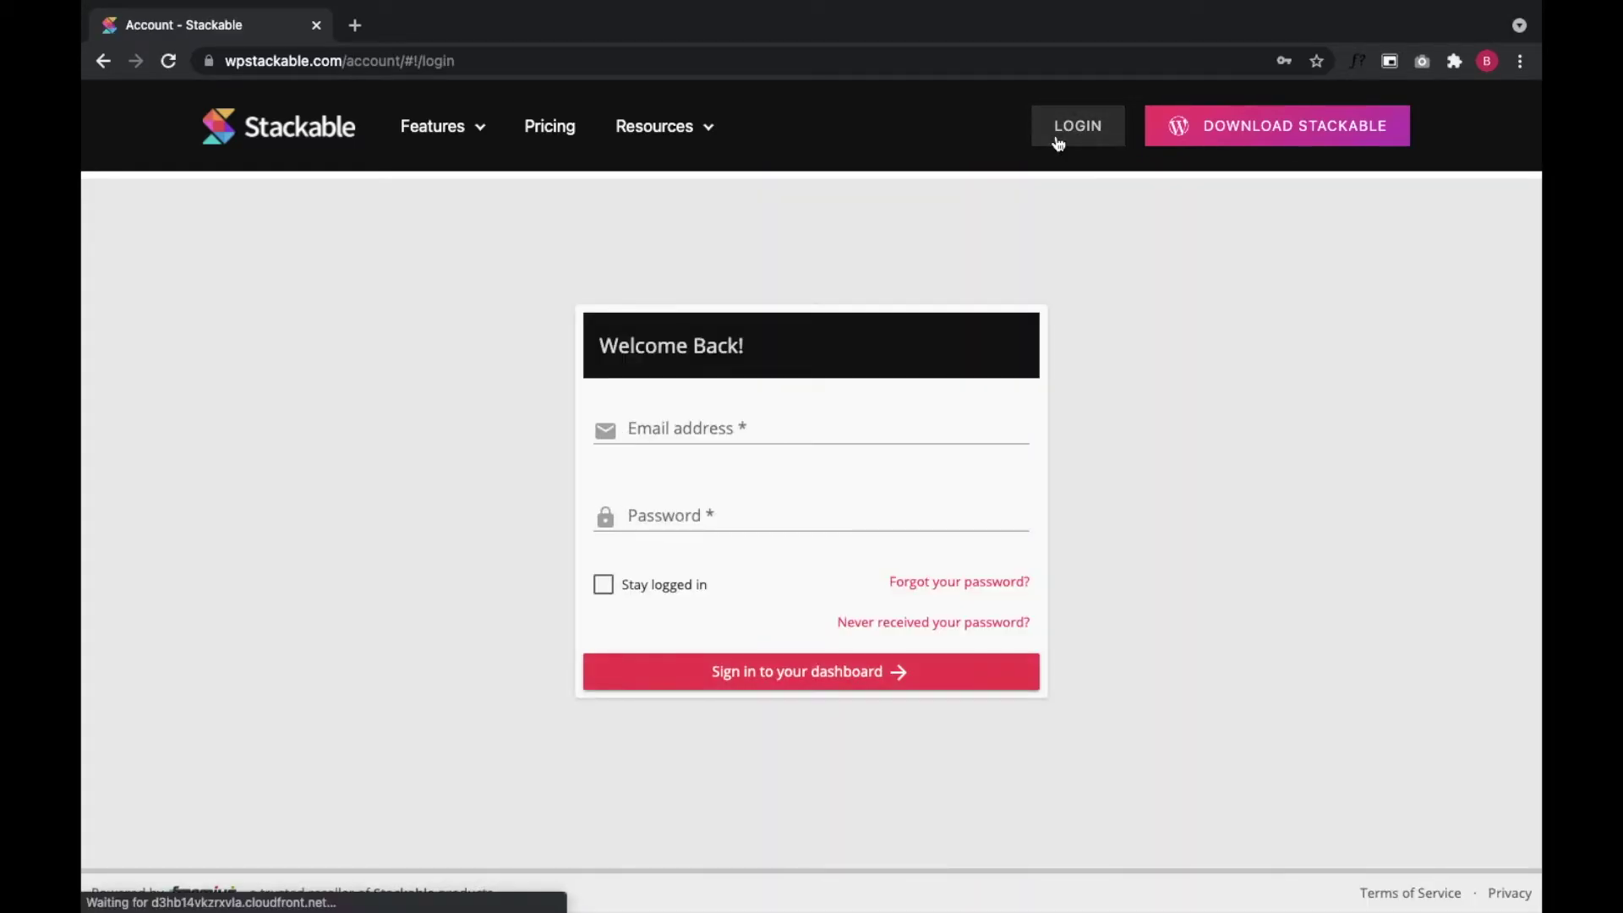
left_click(798, 427)
left_click(729, 464)
left_click(740, 658)
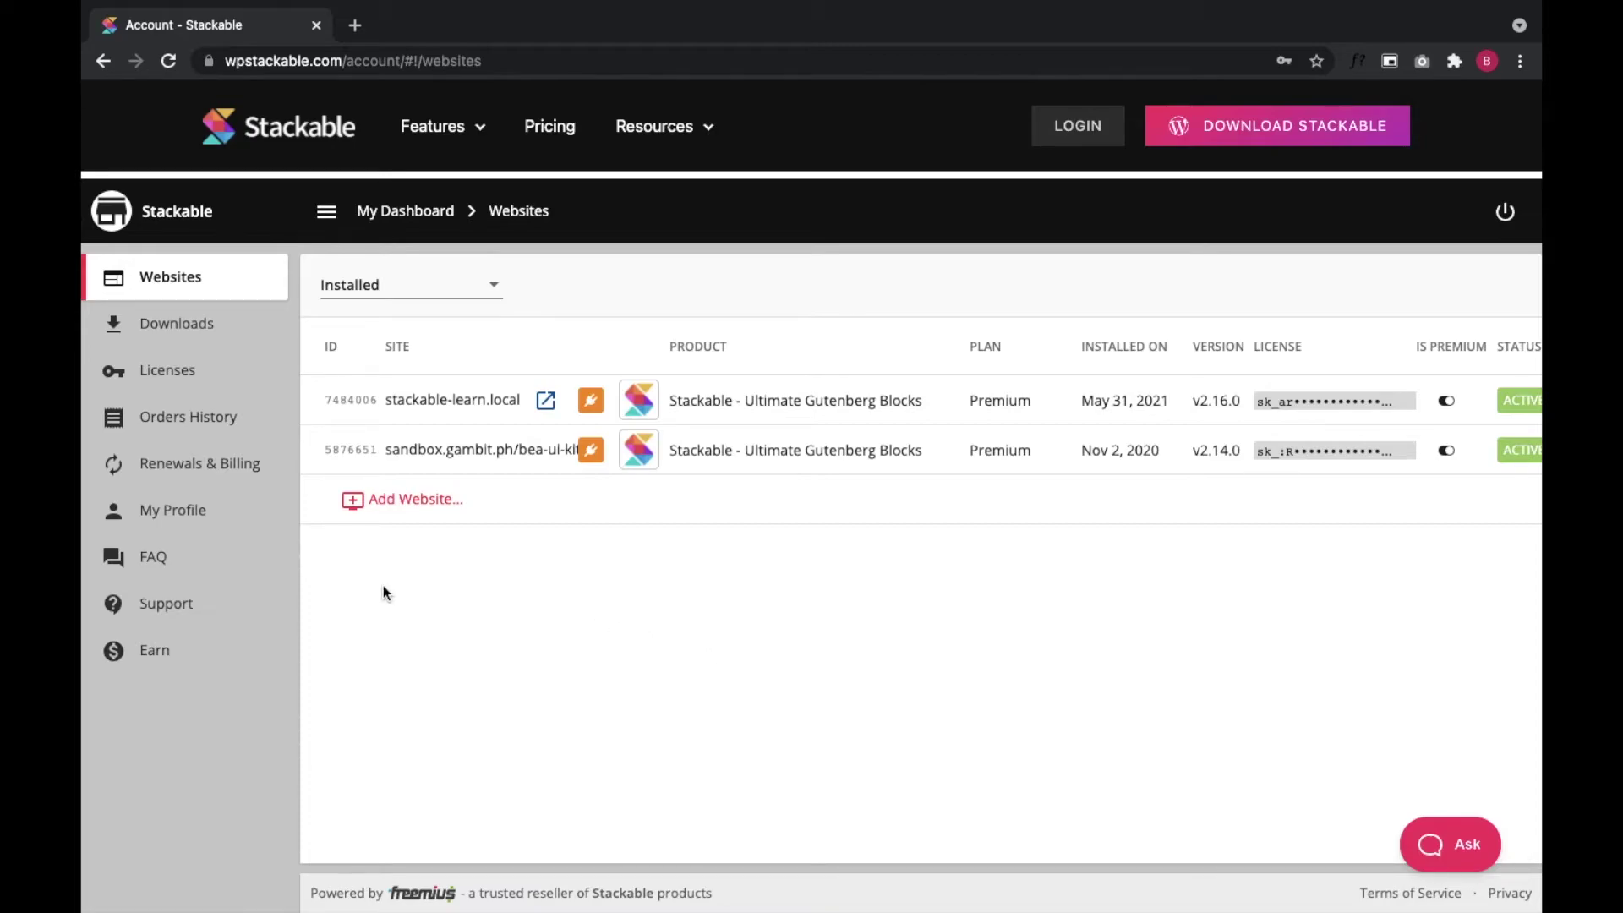
left_click(178, 322)
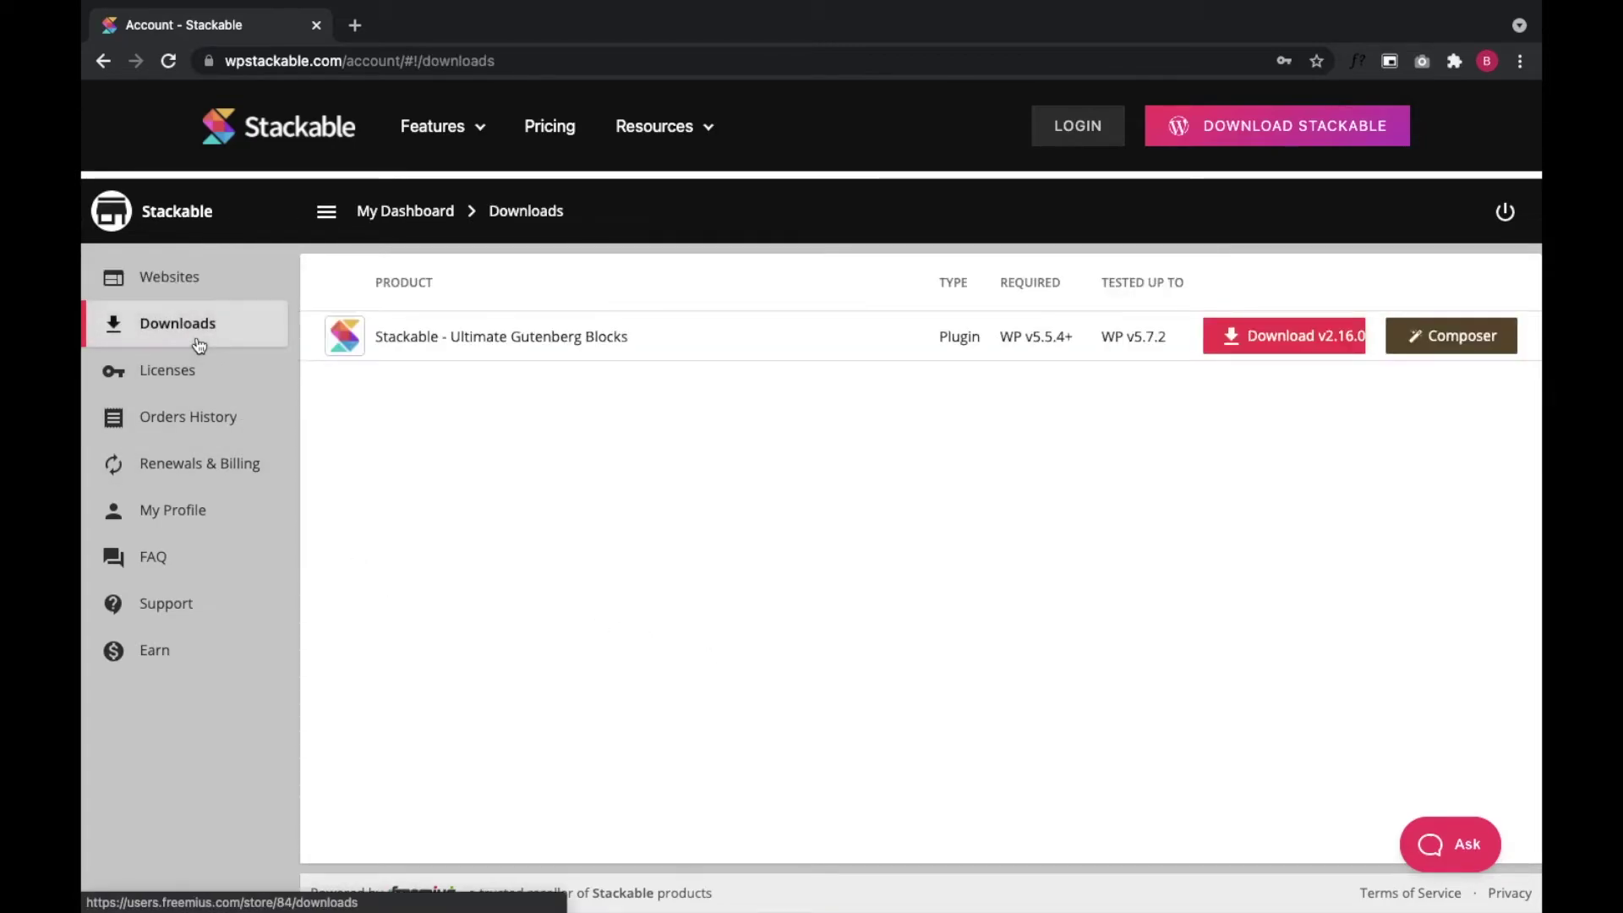
left_click(1250, 338)
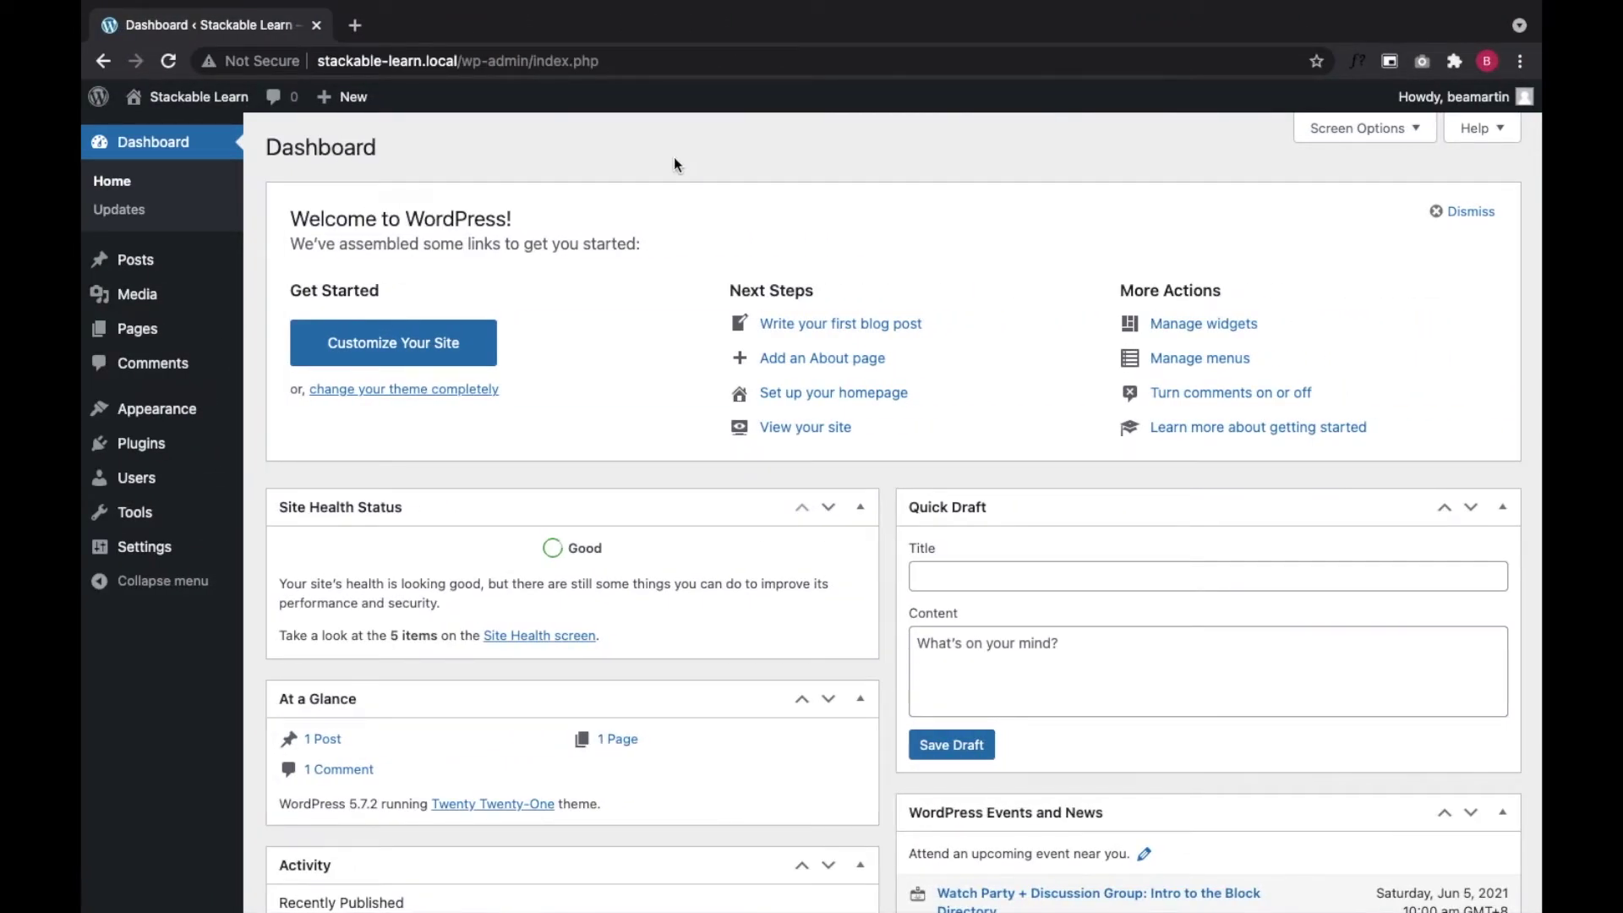
mouse_move(141, 443)
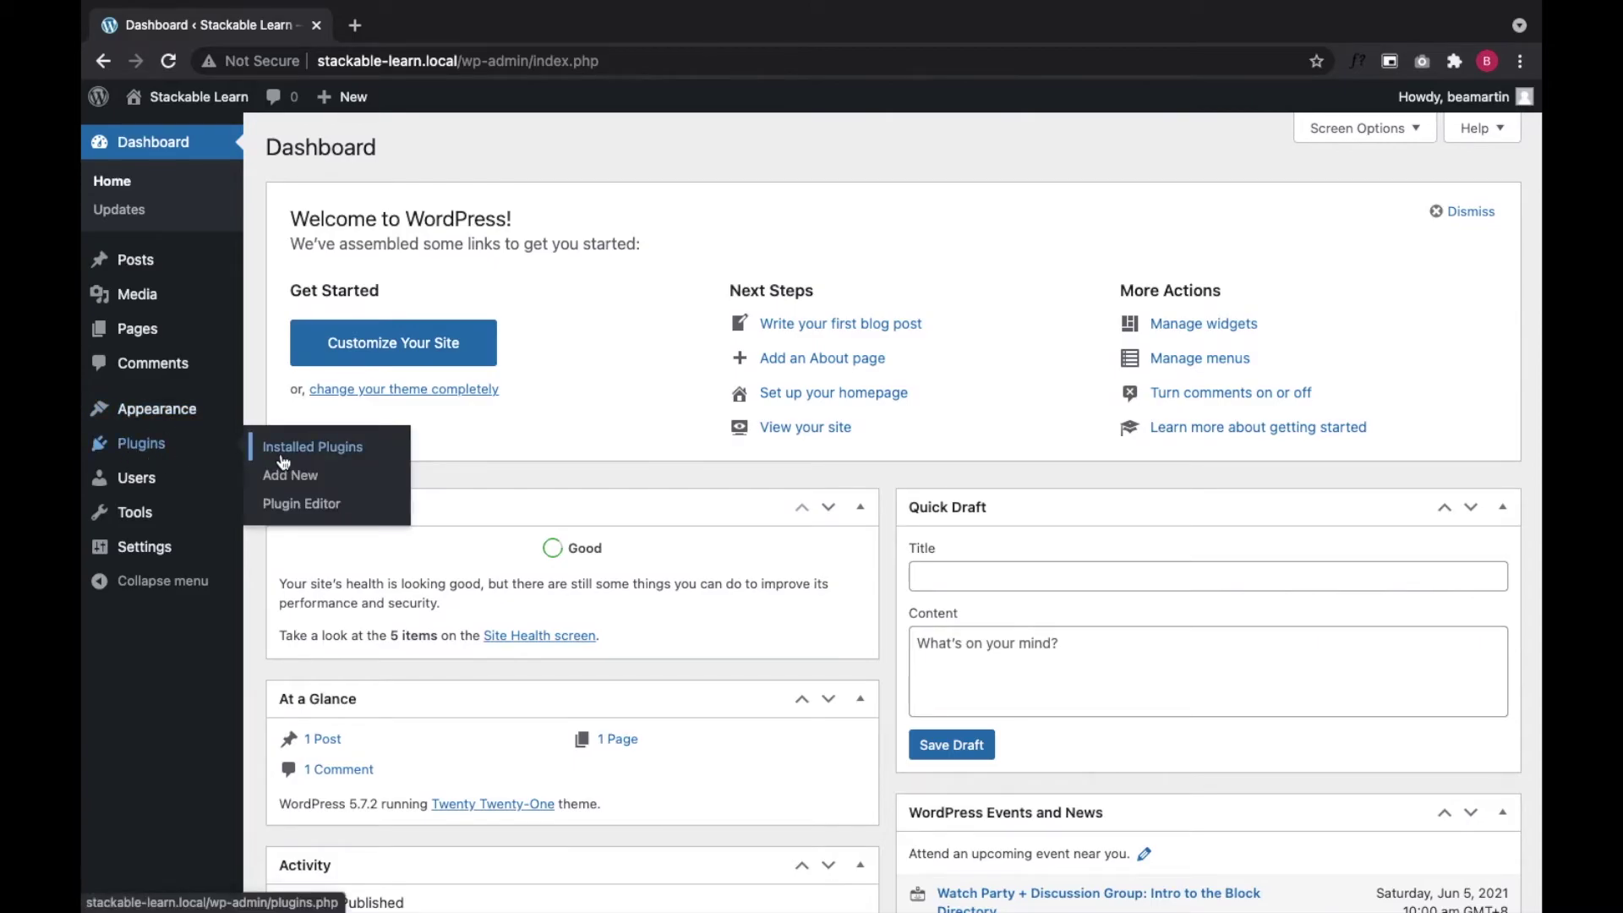
Step: Upload the downloaded Stackable premium zip under Plugins > Add New, then install and activate it
left_click(284, 478)
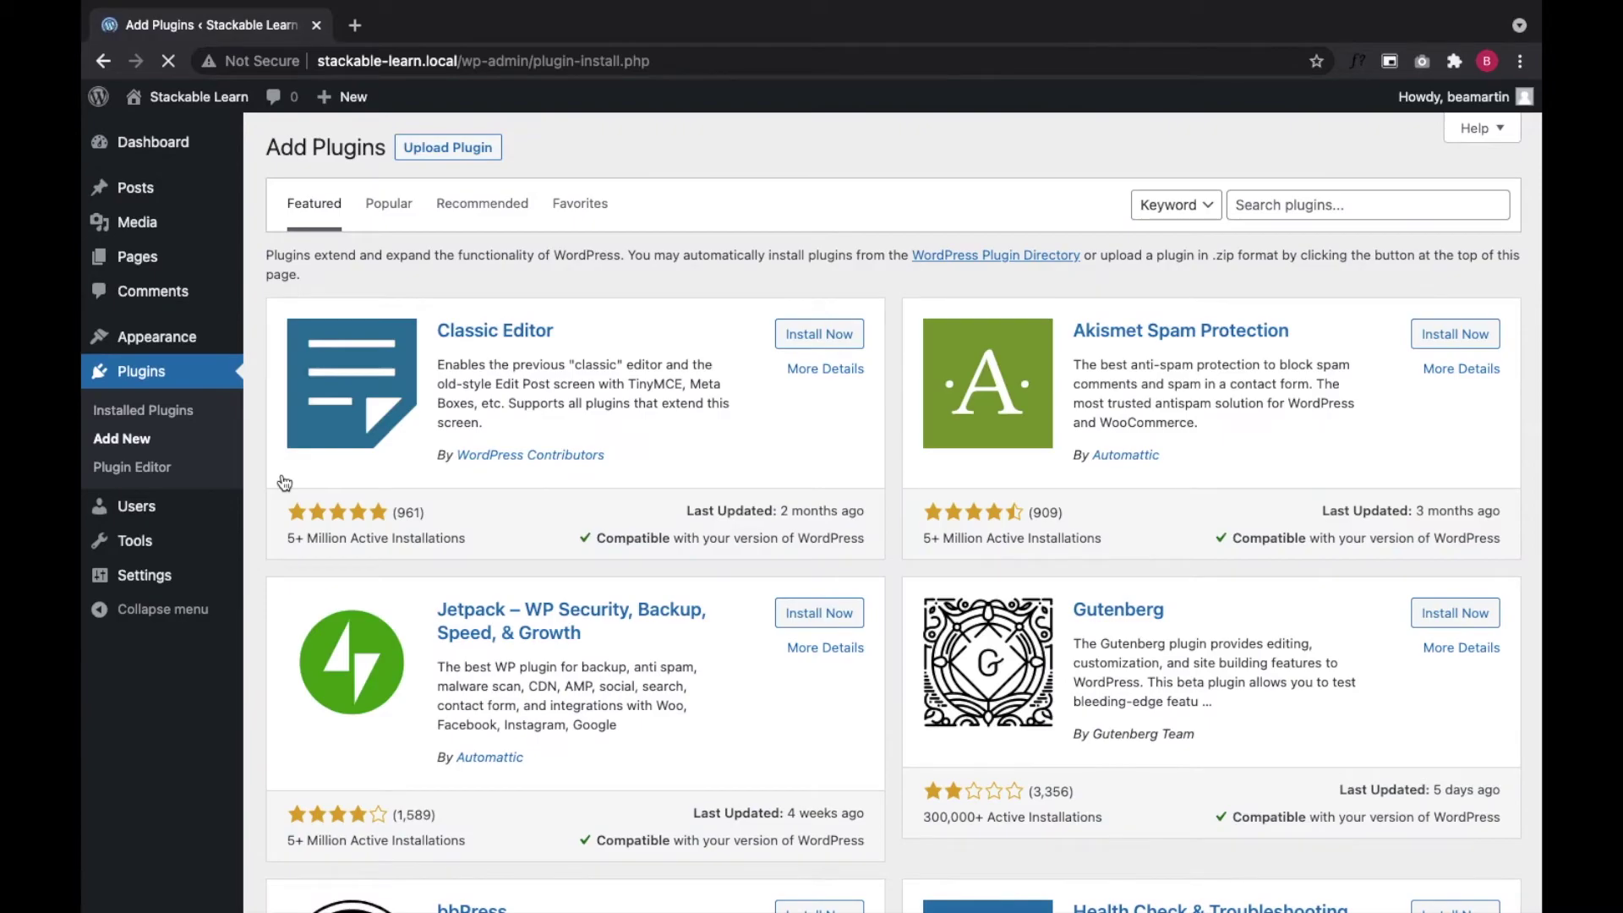
left_click(466, 152)
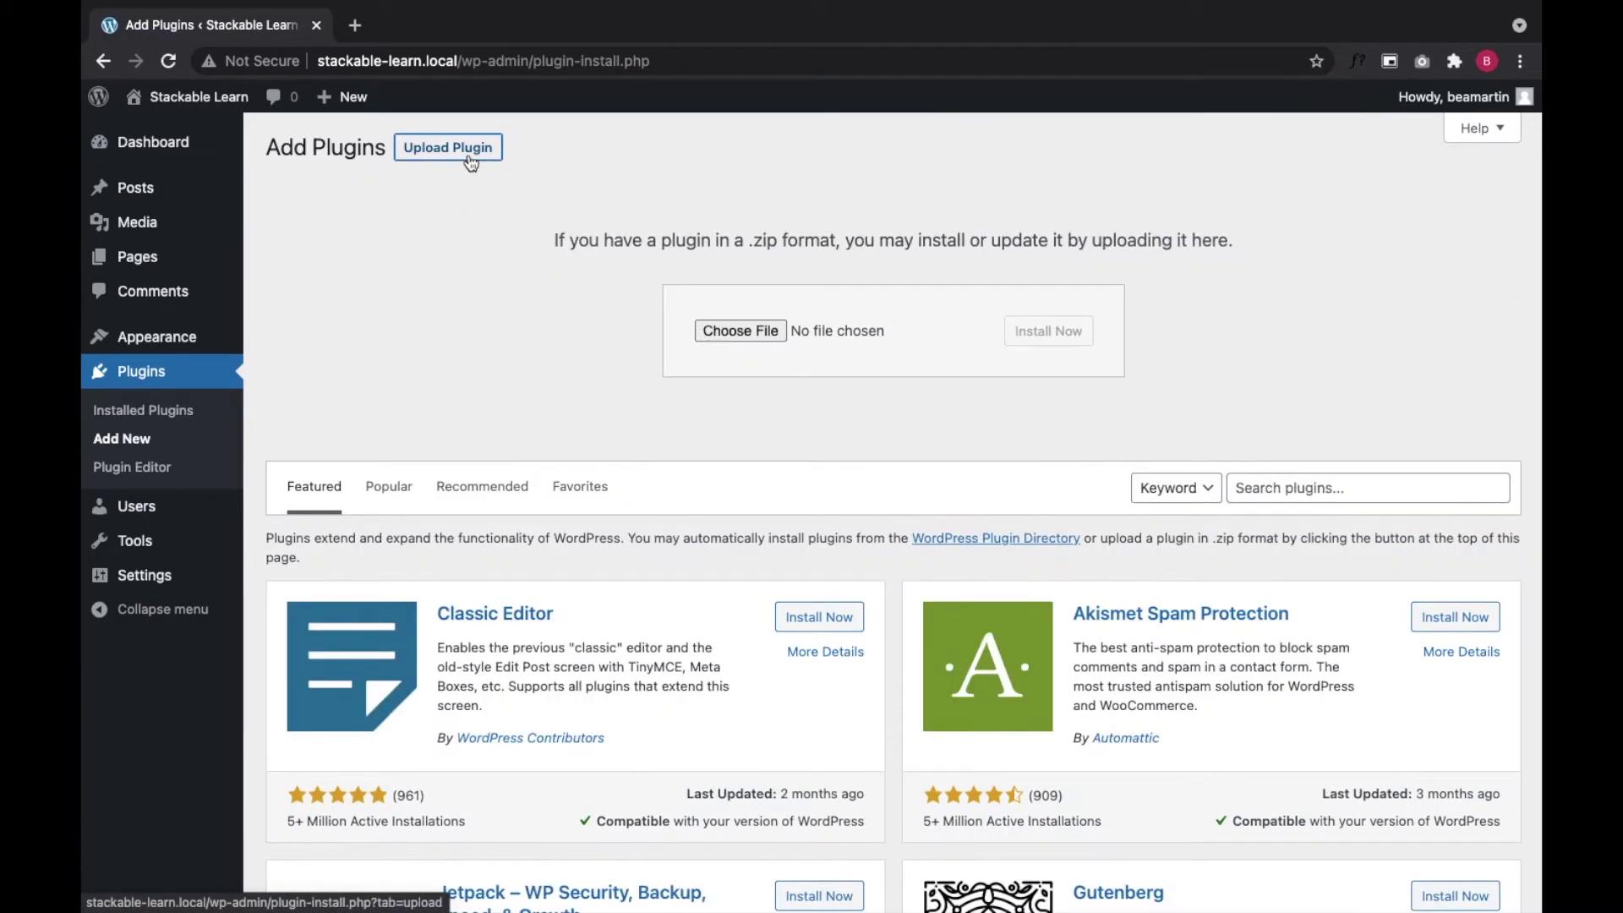
left_click(722, 332)
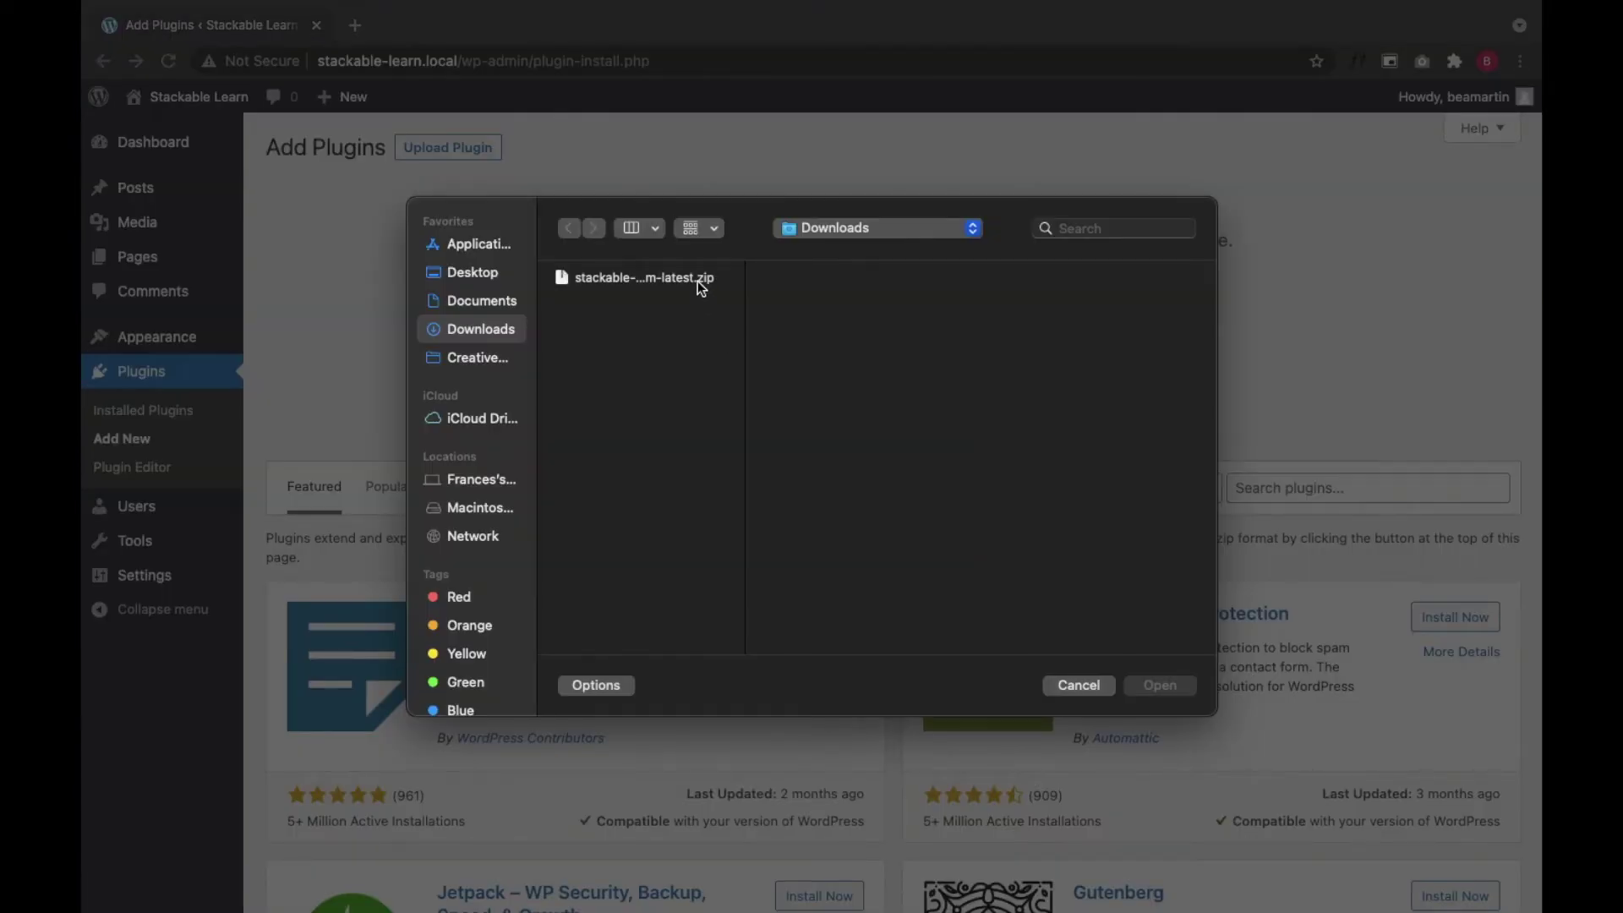
double_click(699, 280)
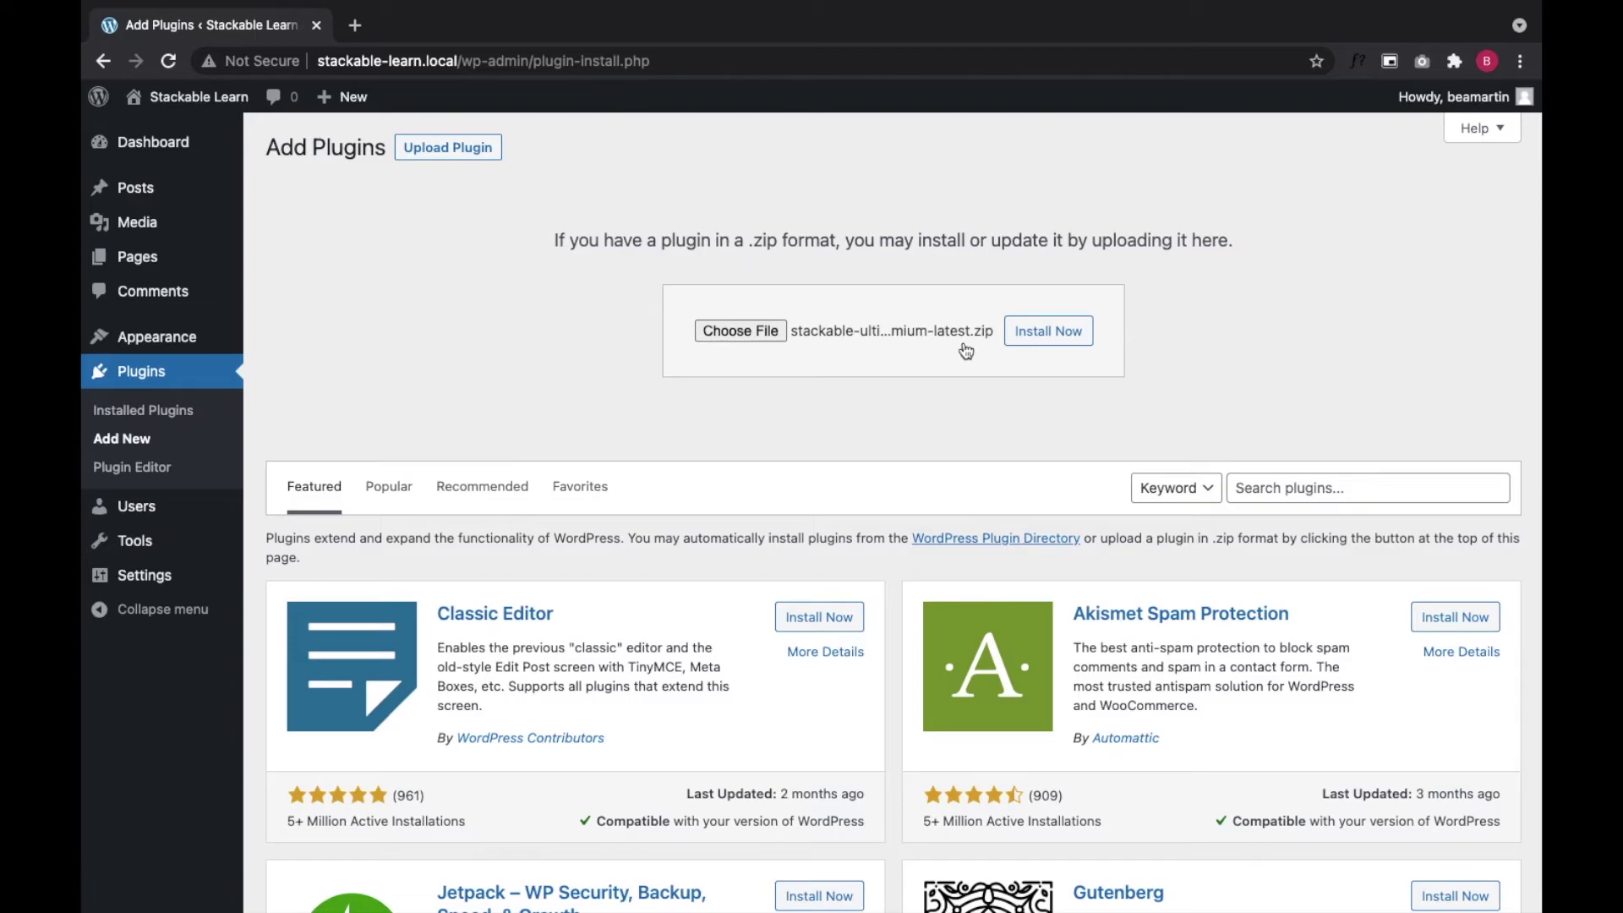
left_click(1049, 331)
left_click(323, 322)
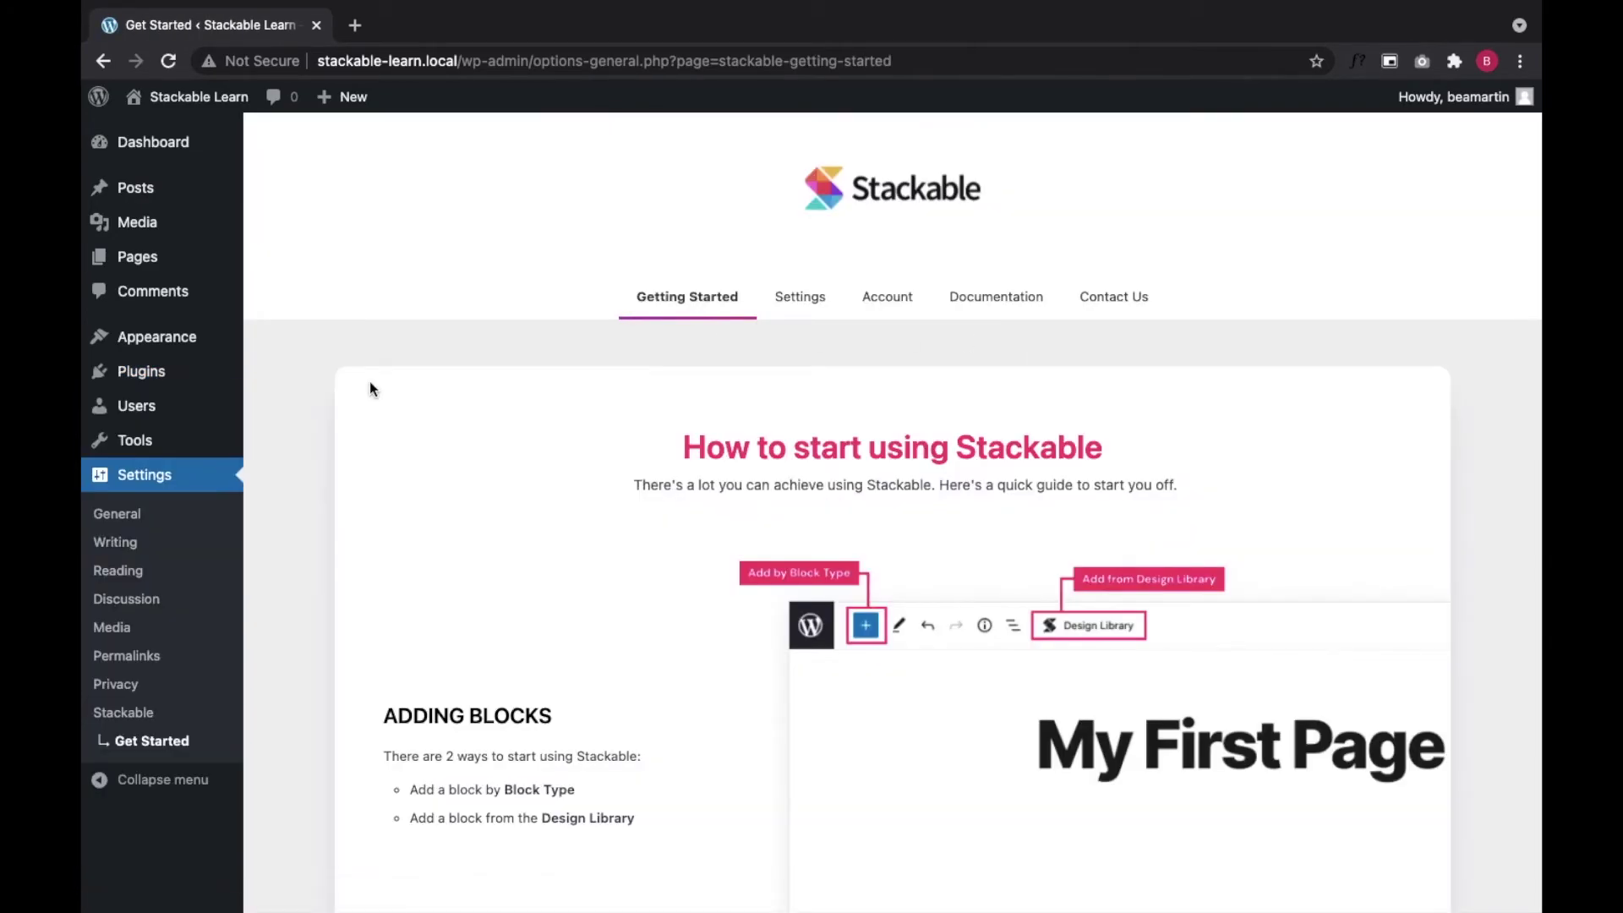
scroll(368, 382, "down", 1)
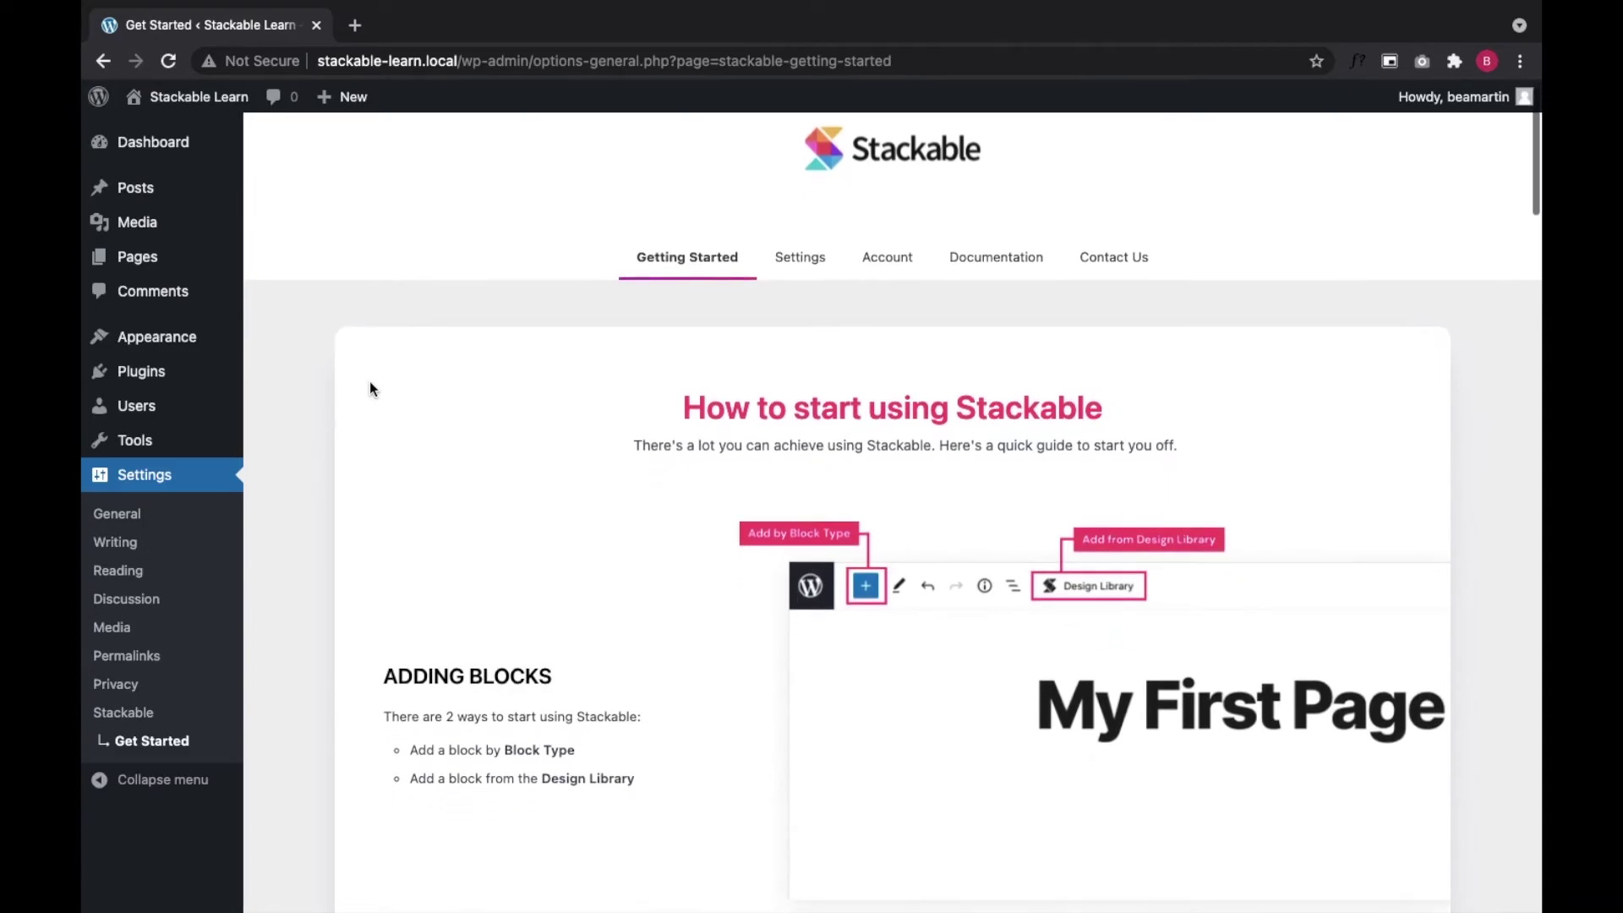
scroll(369, 382, "down", 3)
scroll(370, 382, "down", 3)
scroll(370, 382, "down", 3)
scroll(369, 382, "down", 2)
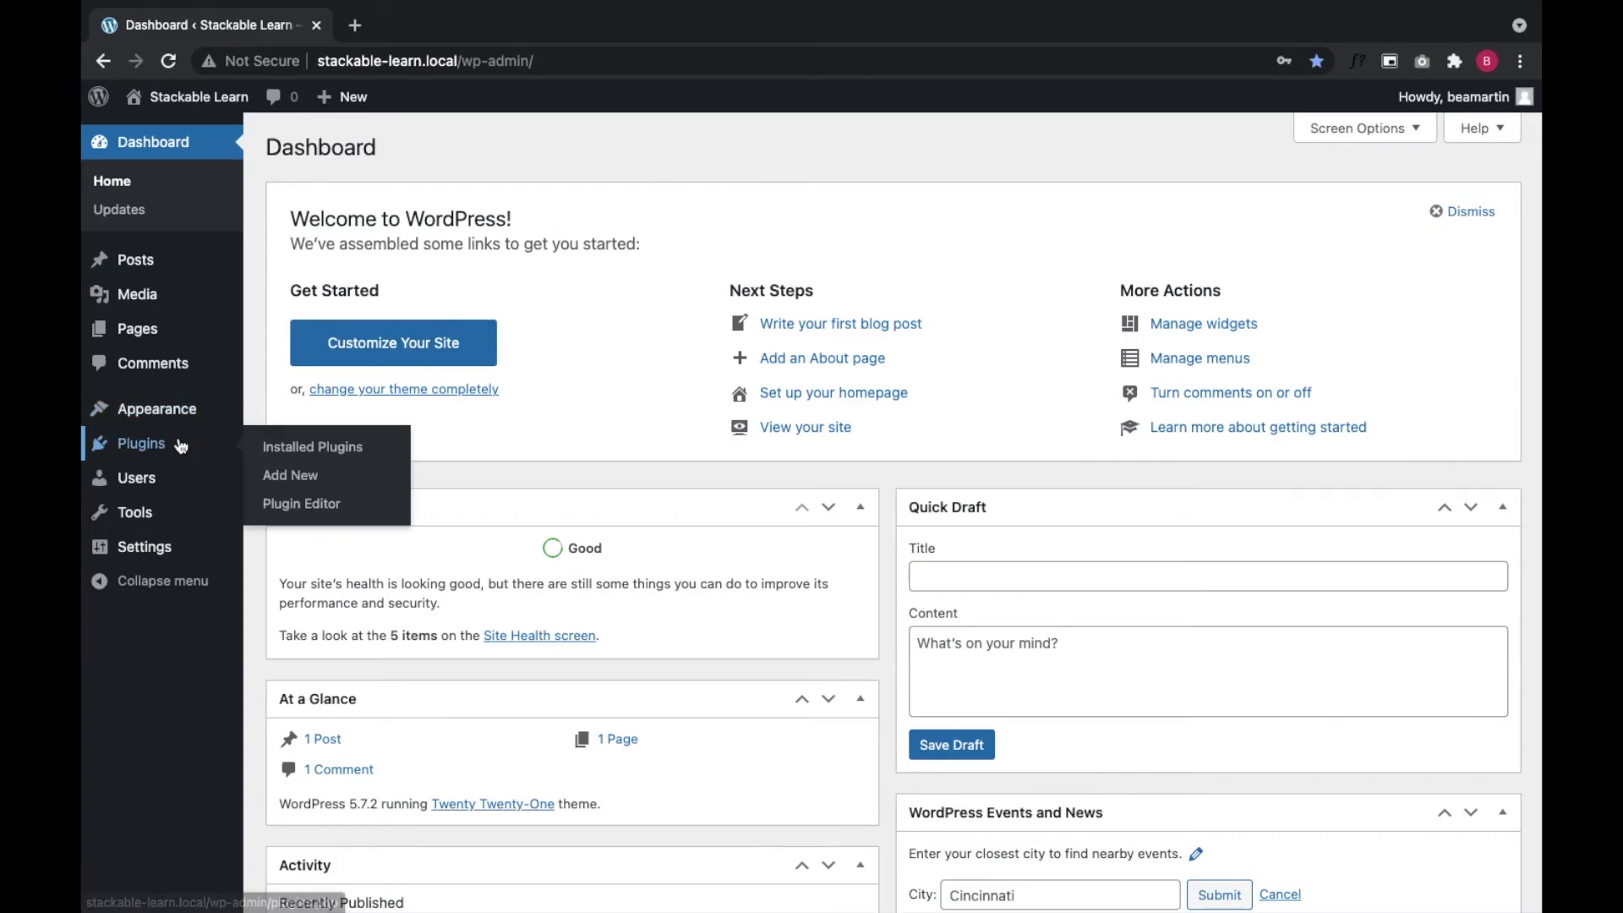
Step: Confirm Stackable Premium 2.16.0 is active in Installed Plugins, then go to Pages
left_click(141, 442)
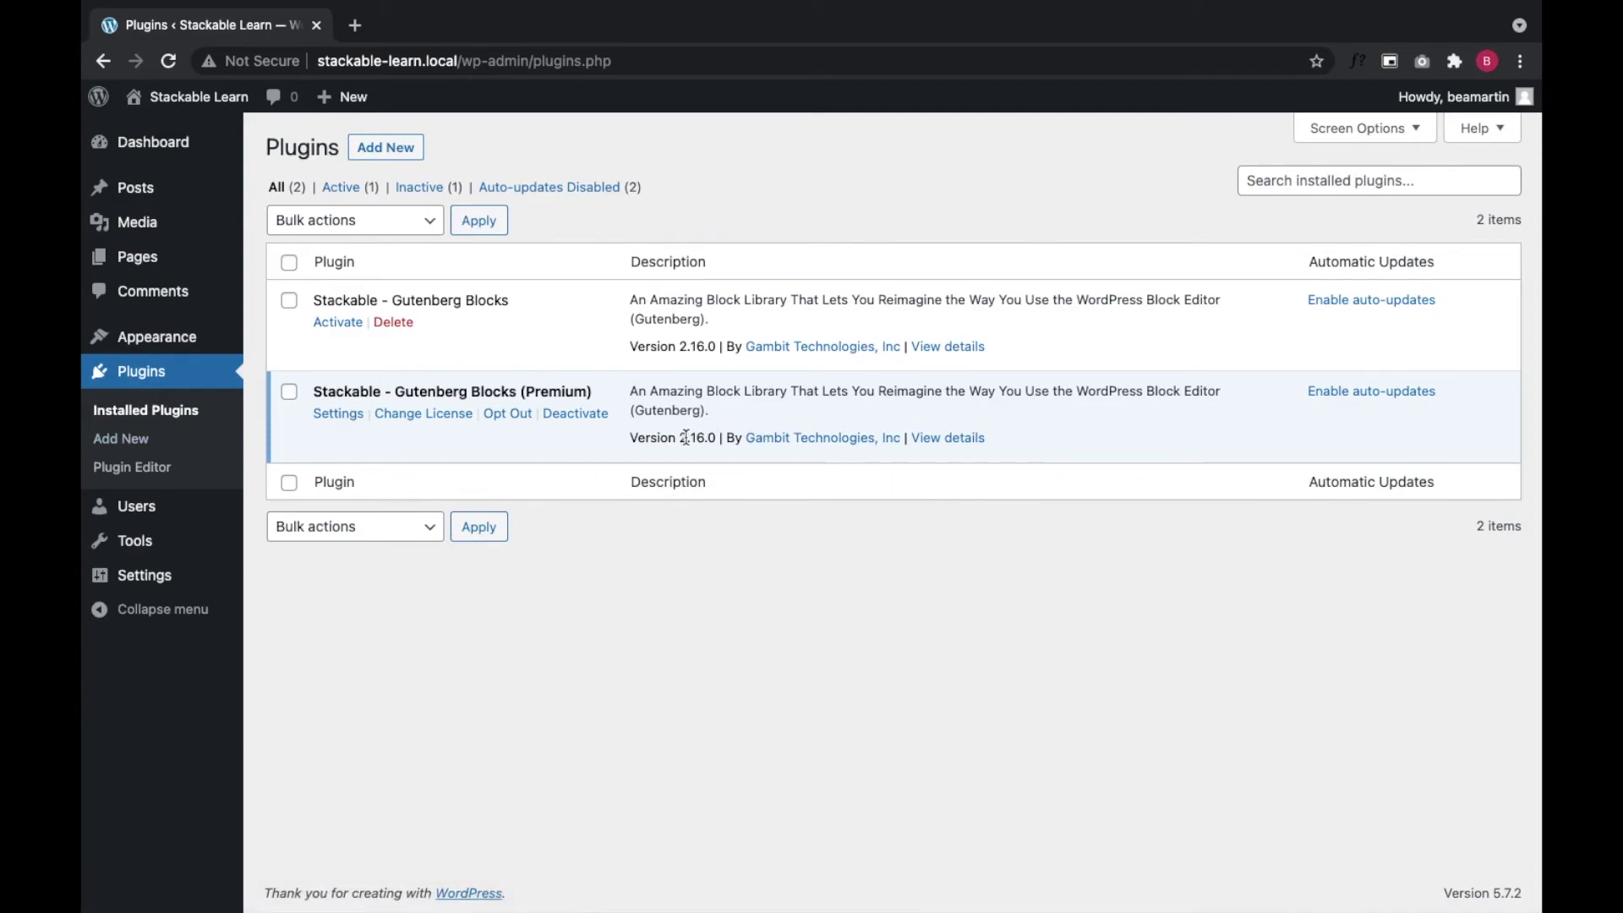
left_click(137, 256)
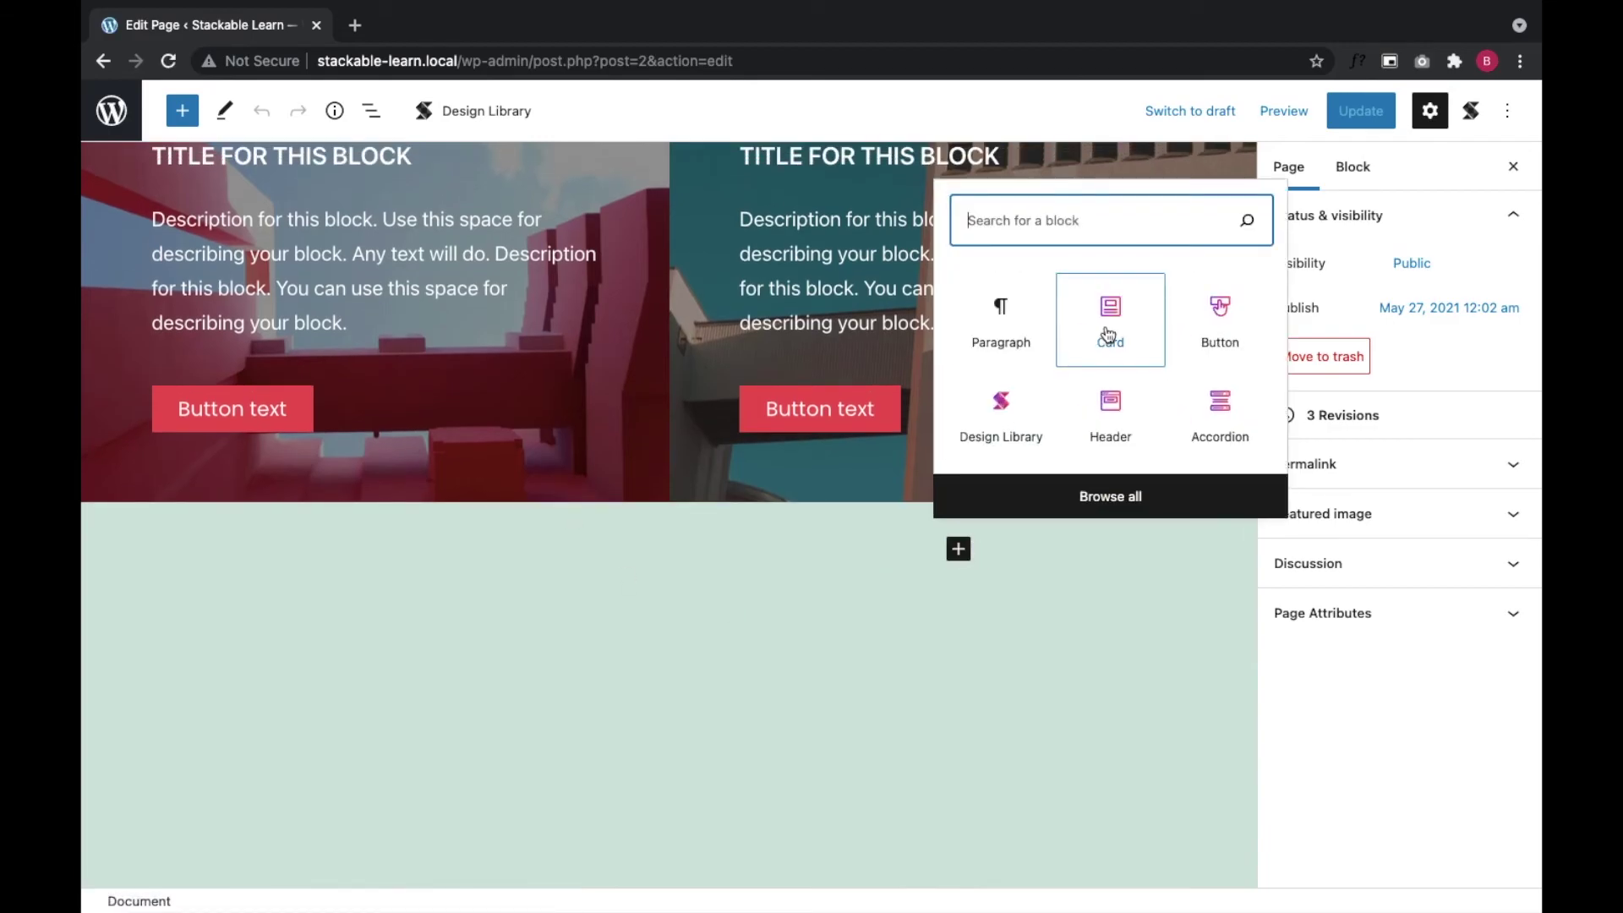
Step: Add a Horizontal Faded Card block with the Aurora design, then a Header block via /header
left_click(1105, 318)
left_click(1336, 614)
left_click(1337, 730)
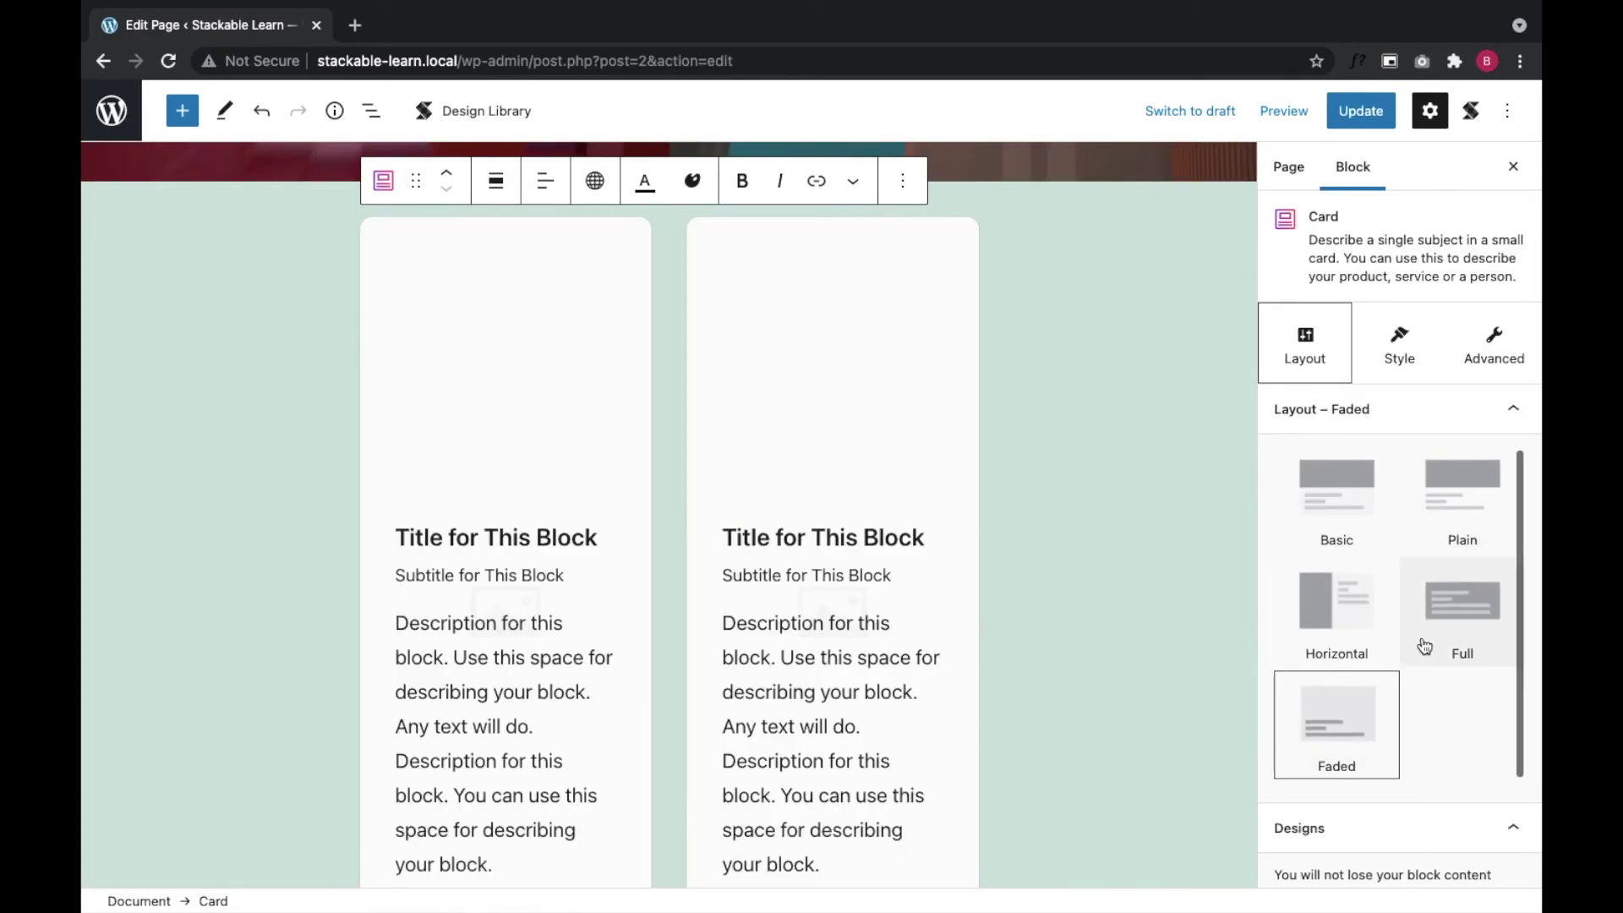
scroll(1401, 572, "down", 5)
scroll(1400, 508, "down", 3)
left_click(1417, 378)
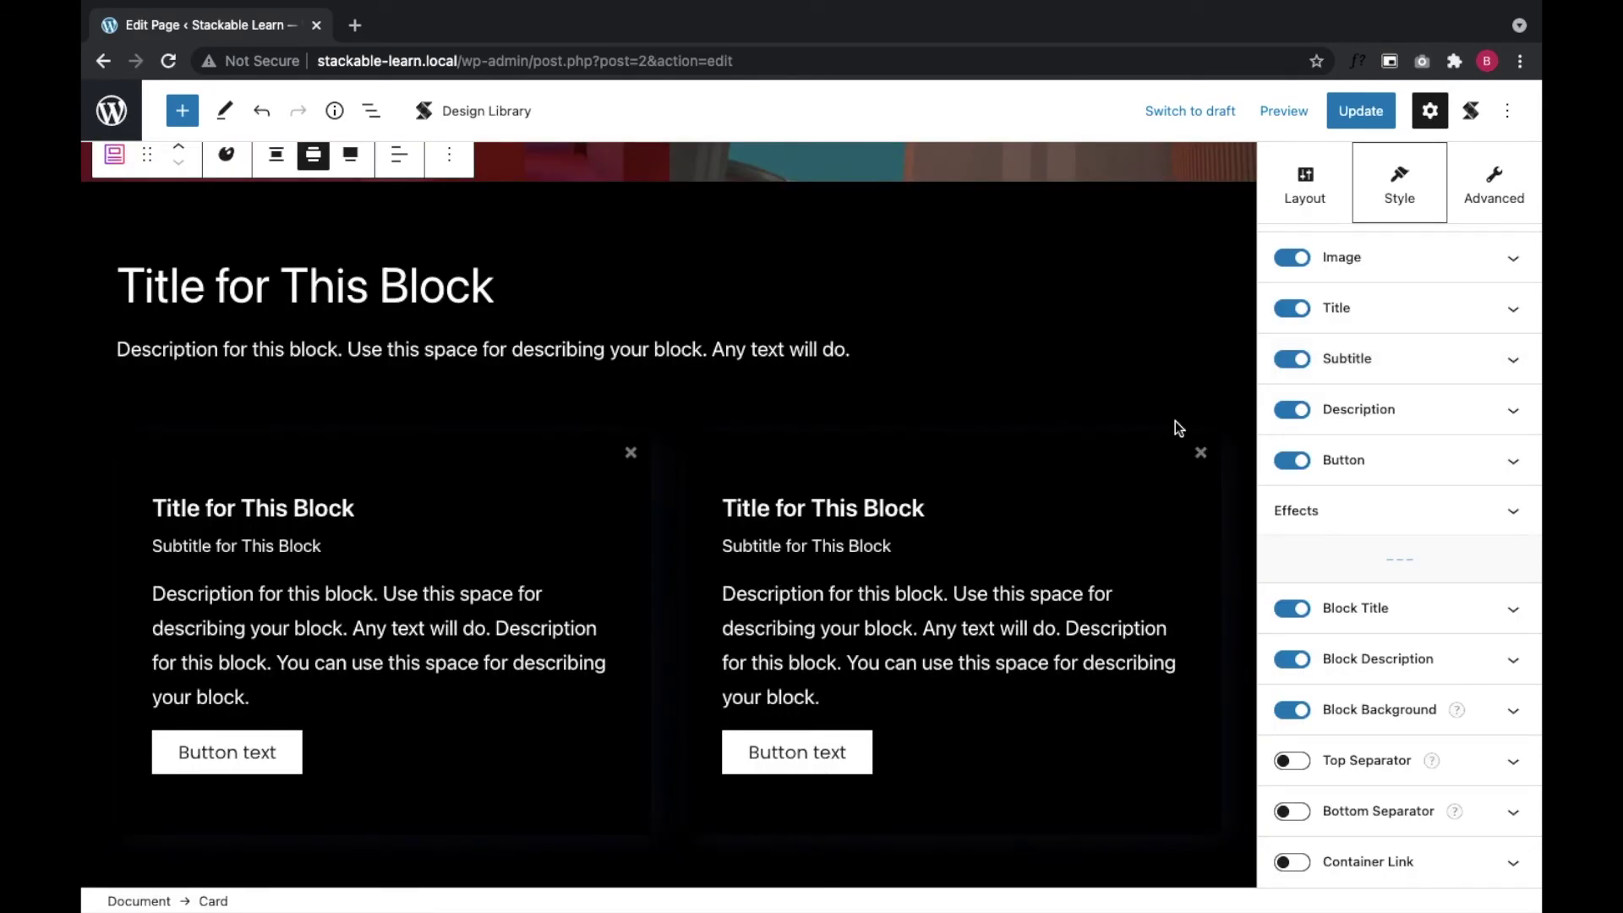
scroll(1178, 422, "down", 2)
left_click(633, 787)
type("/header")
key("Return")
scroll(999, 386, "down", 2)
scroll(1400, 507, "down", 4)
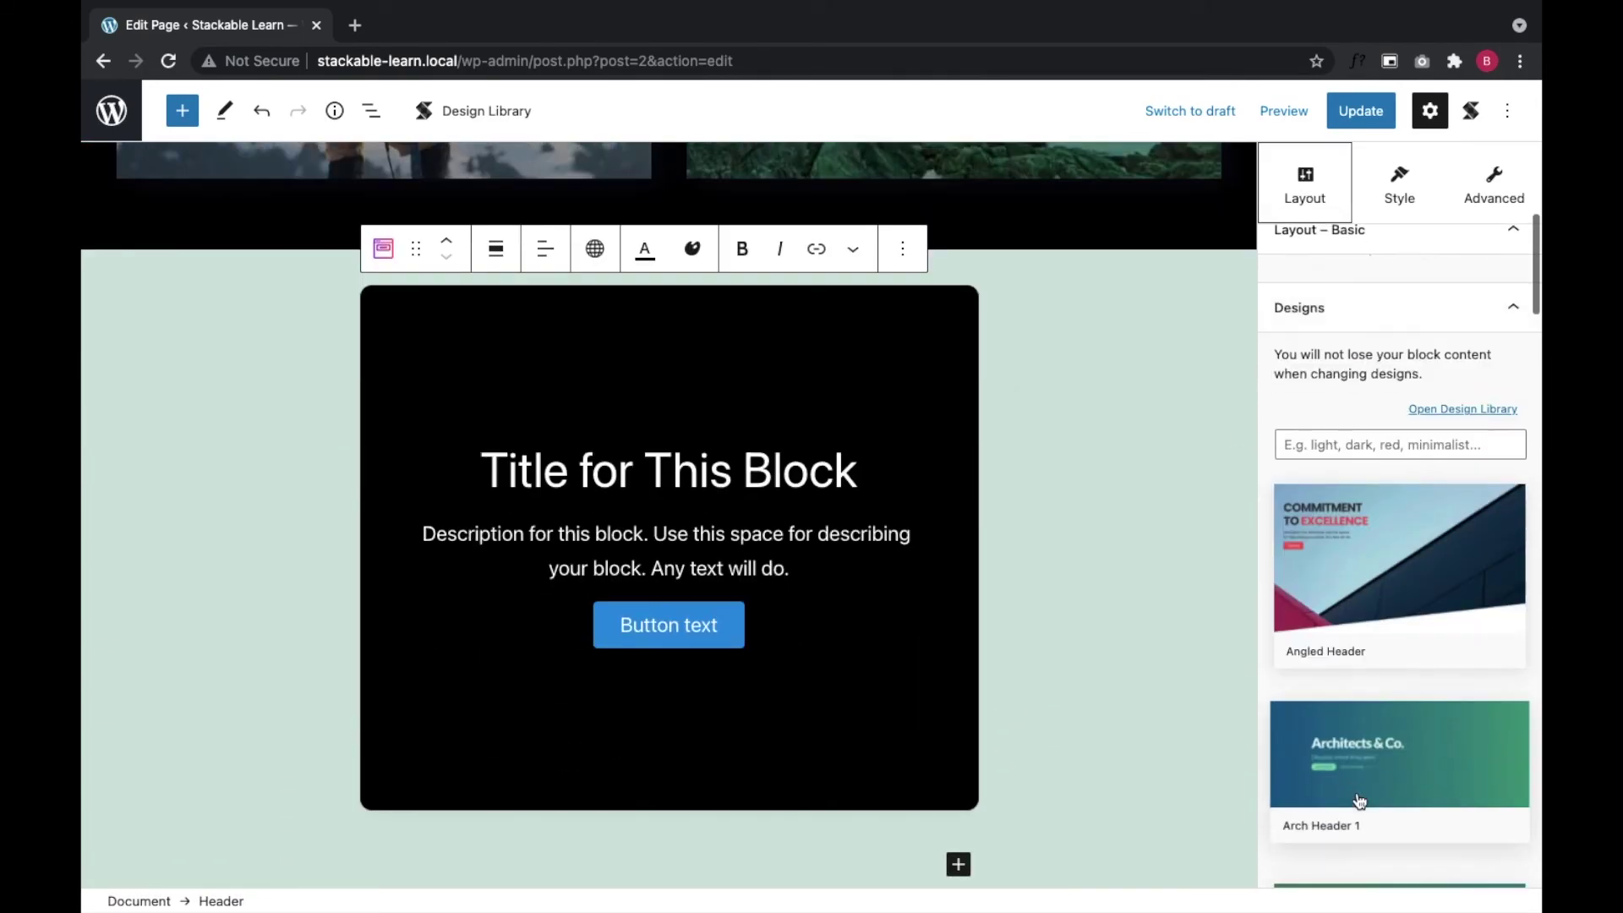
scroll(1400, 570, "down", 4)
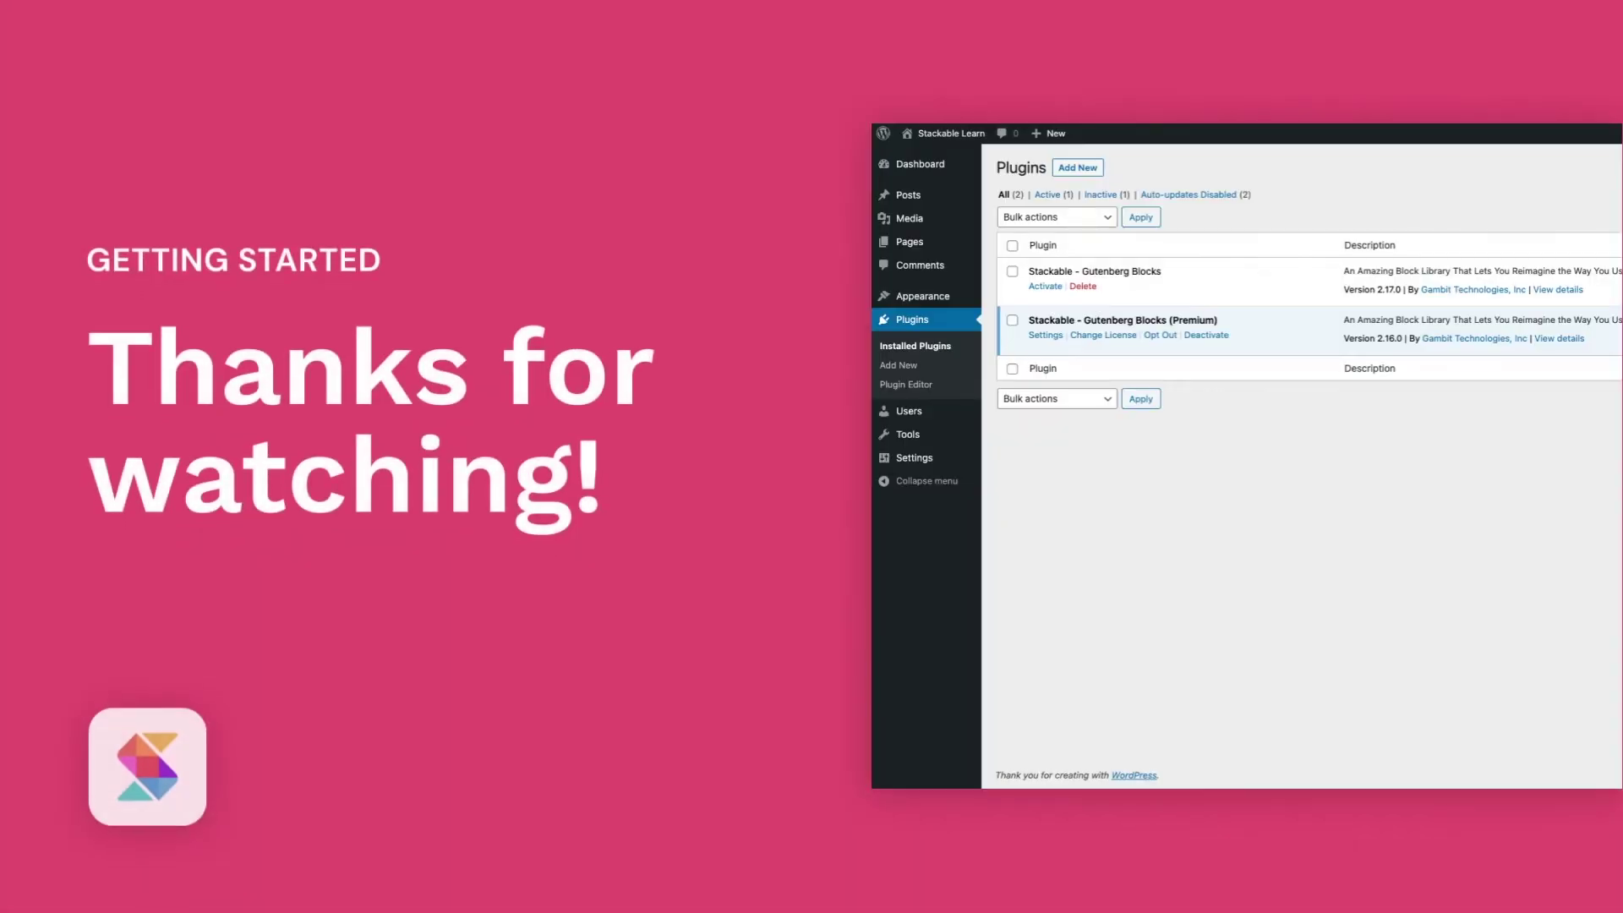